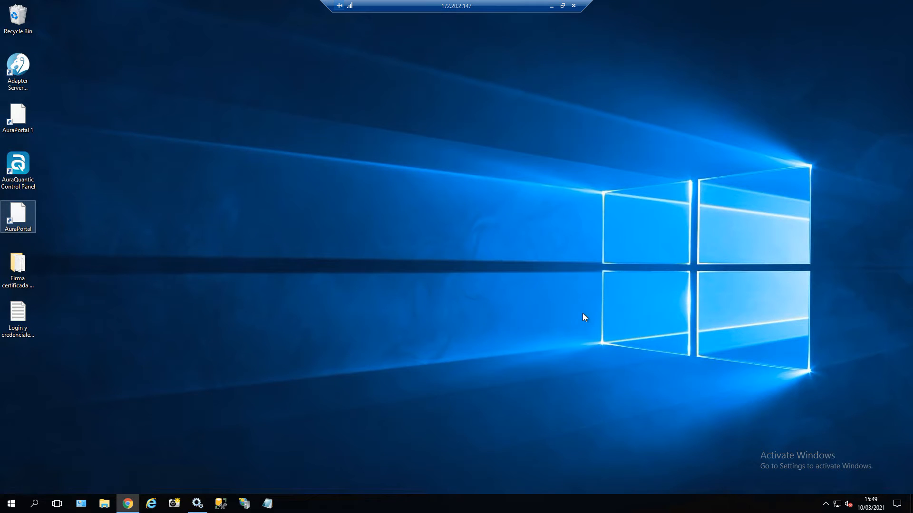
# Launch the Adapters Server console and display the connectors list of the Techical course adapter
pyautogui.doubleClick(14, 62)
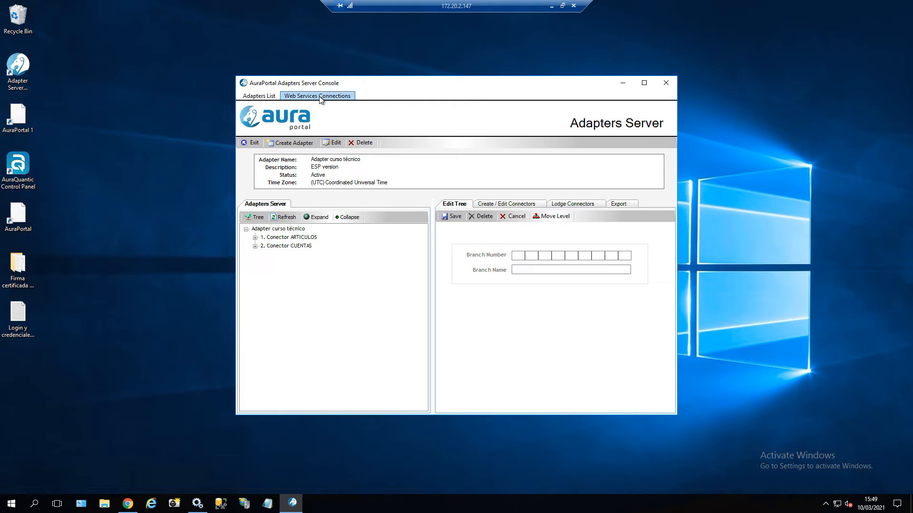
pyautogui.click(271, 97)
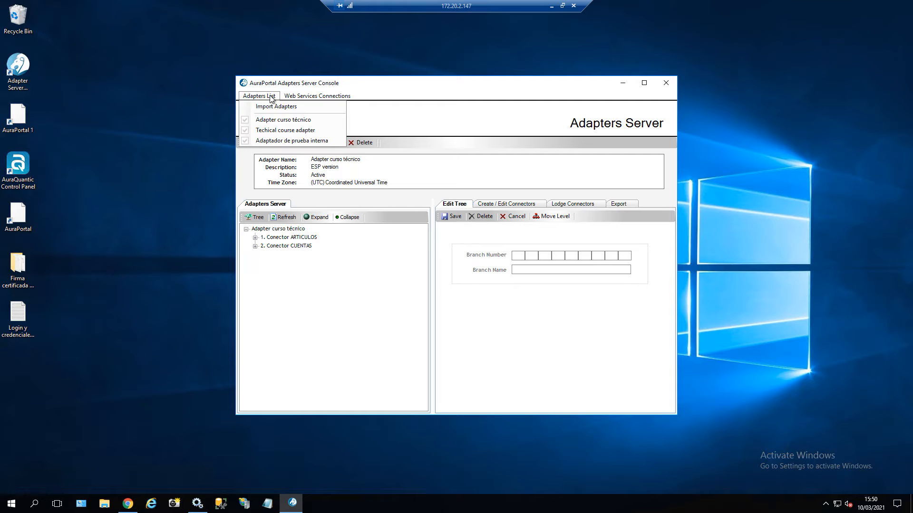
pyautogui.moveTo(313, 97)
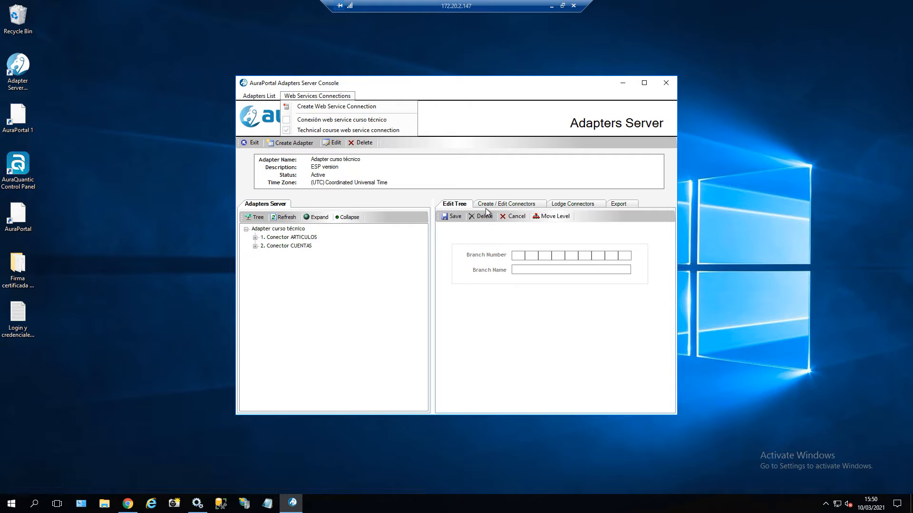
pyautogui.click(514, 205)
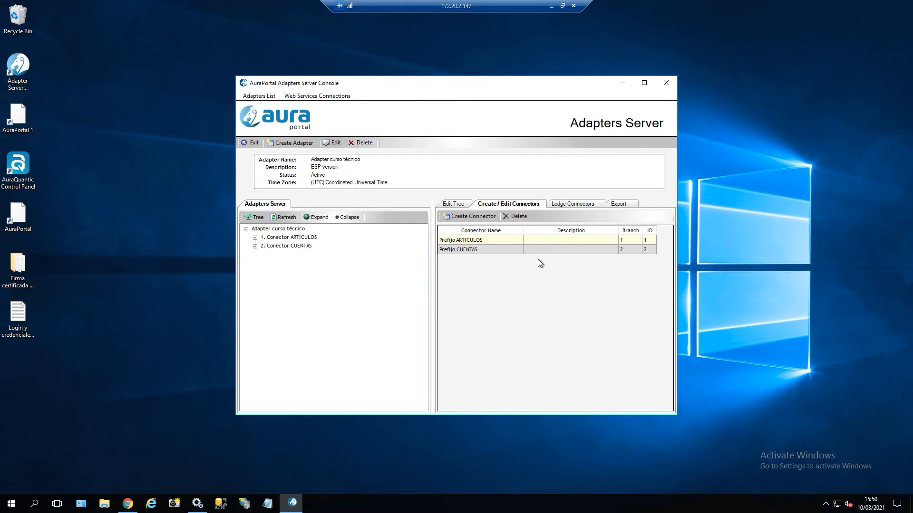
pyautogui.click(253, 97)
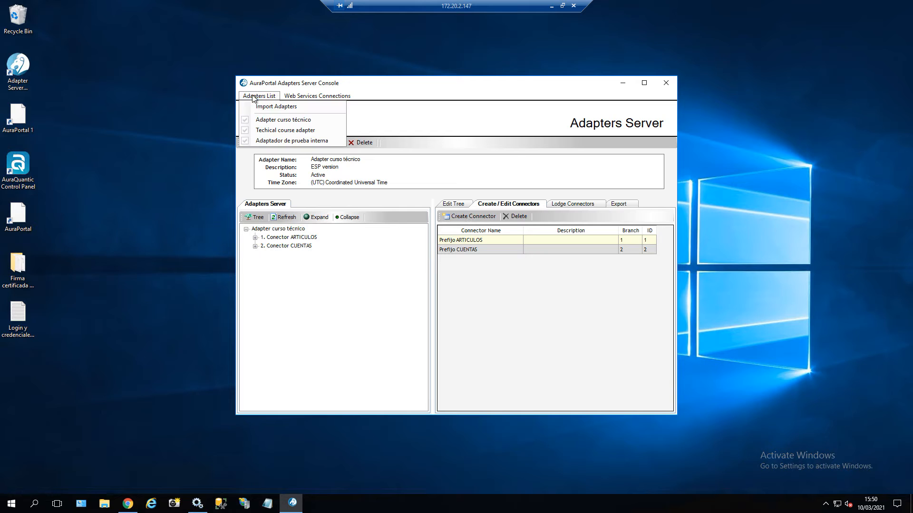
pyautogui.click(290, 131)
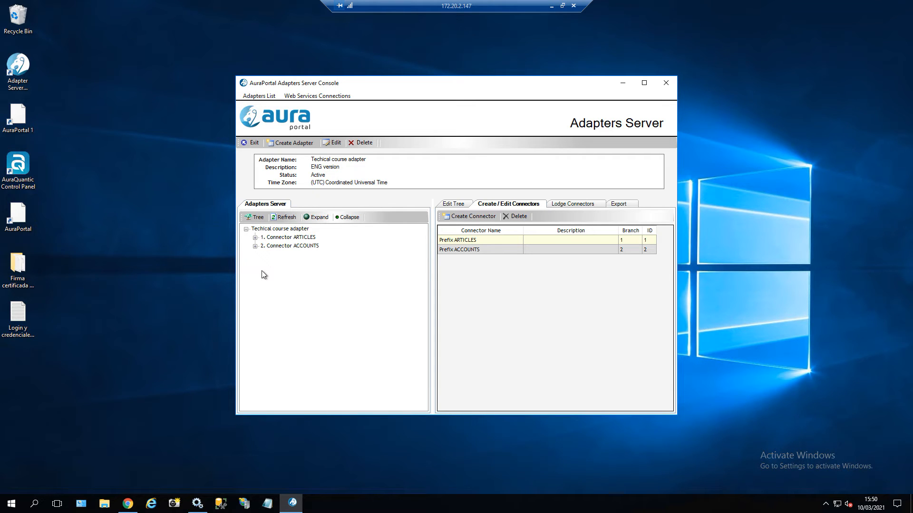
# Open the SQL script settings of the Prefix ARTICLES connector and review its data structure options and key fields
pyautogui.doubleClick(459, 241)
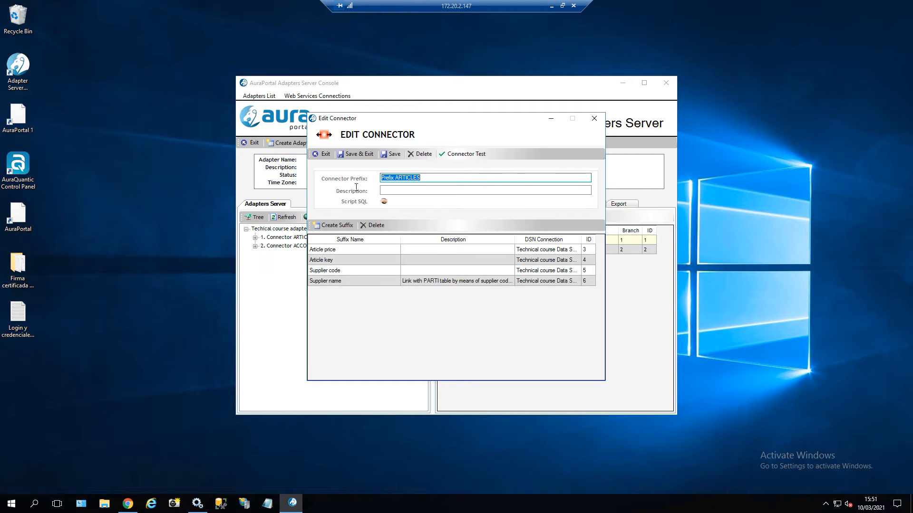
pyautogui.click(384, 202)
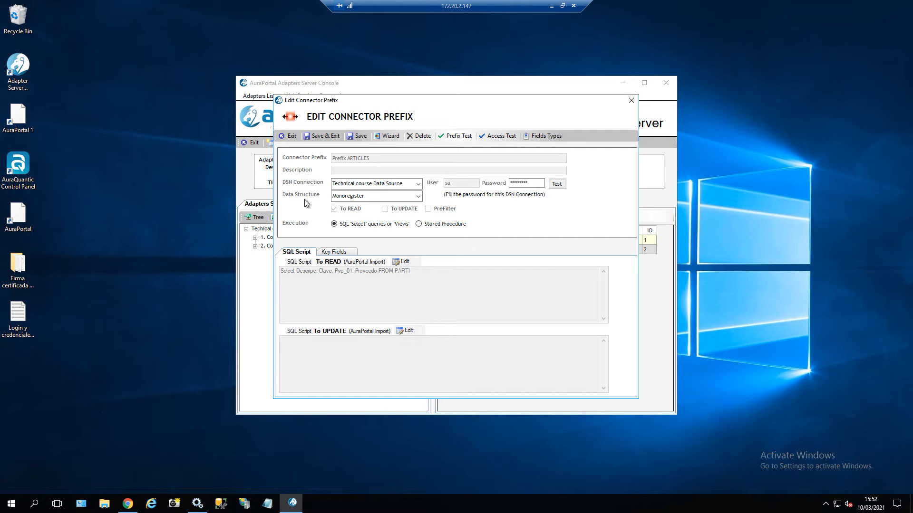
pyautogui.click(419, 197)
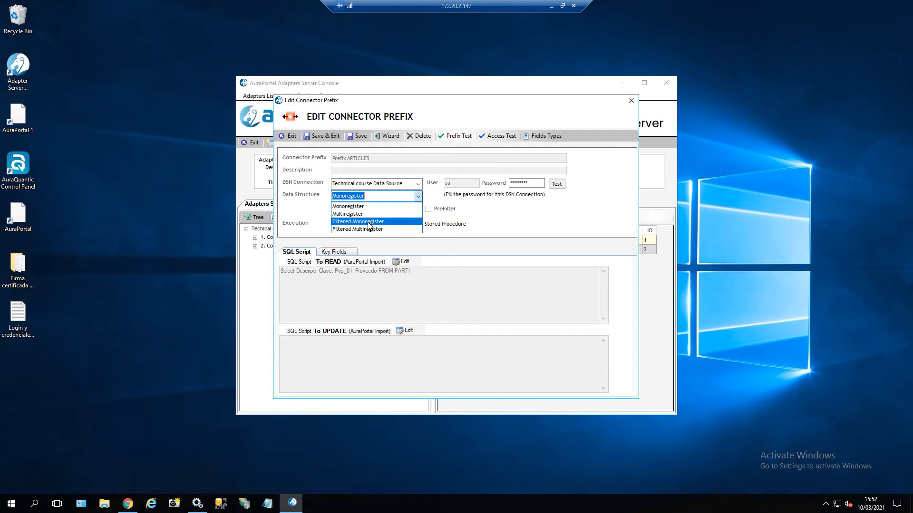
pyautogui.click(339, 255)
pyautogui.click(339, 256)
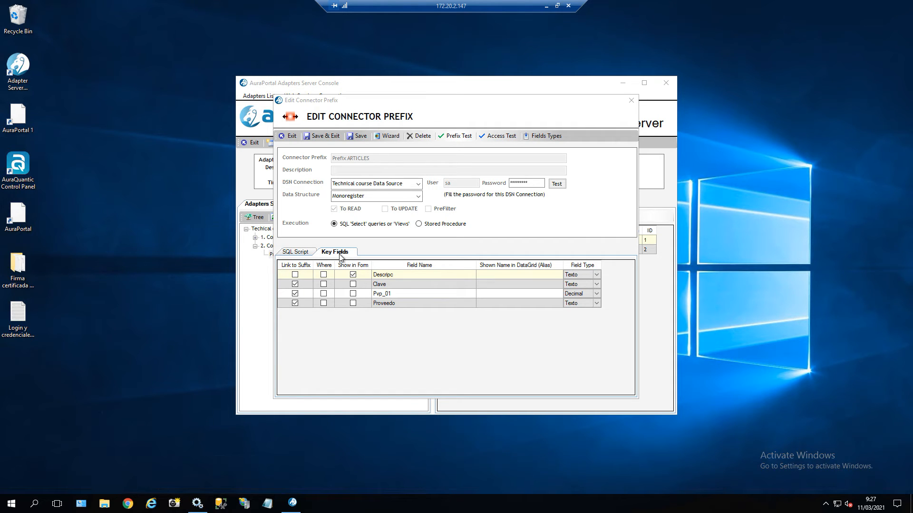
# Start the SQL Wizard for the prefix and connect it to the Technical course Data Source
pyautogui.click(391, 136)
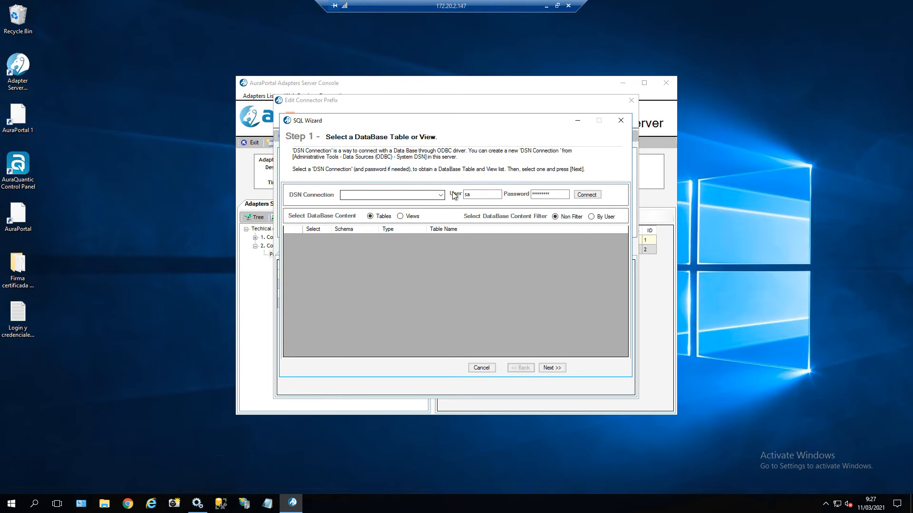
pyautogui.click(440, 196)
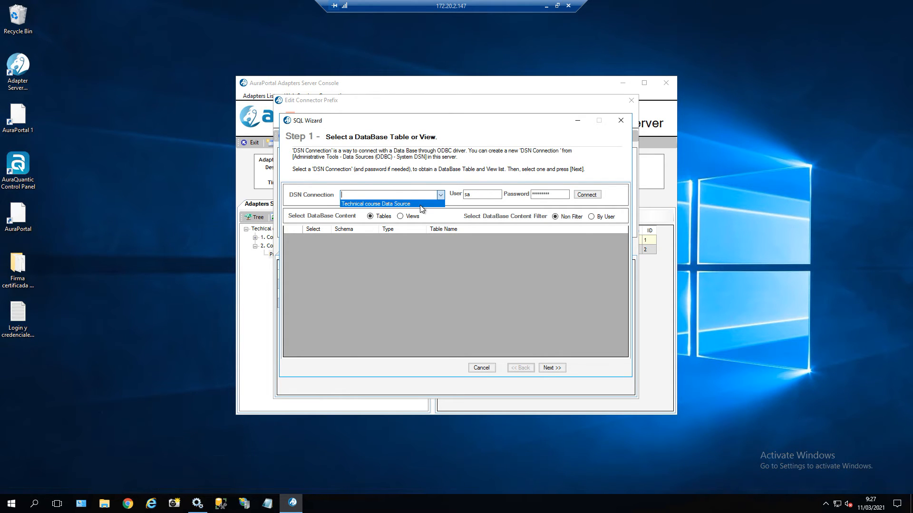
pyautogui.click(420, 204)
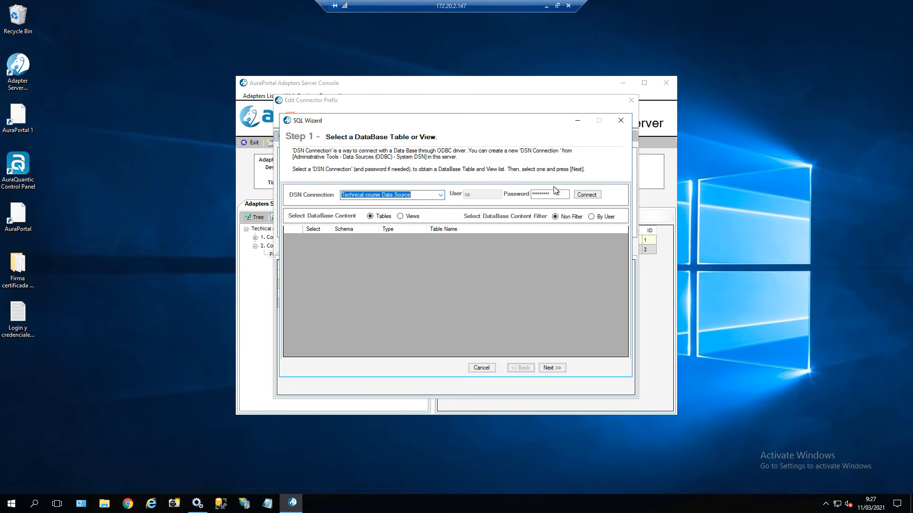
pyautogui.click(587, 195)
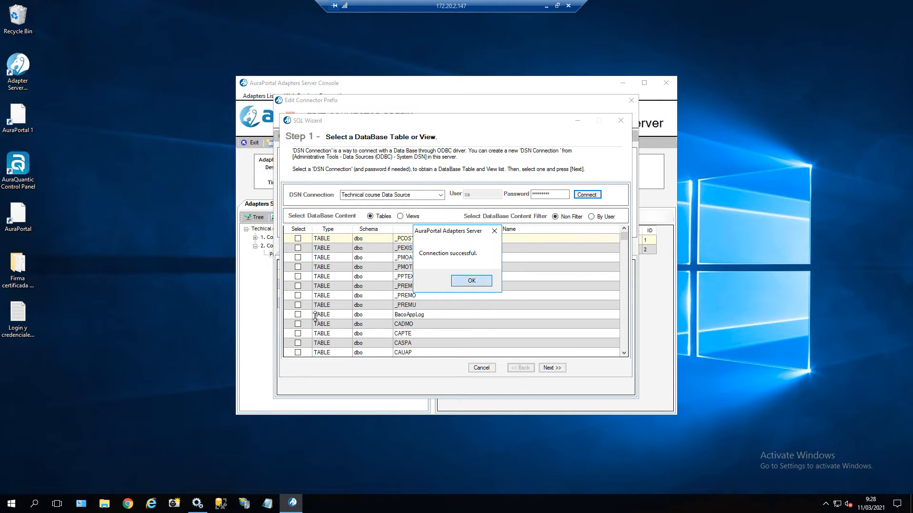
pyautogui.click(477, 281)
# Select the PARTI table as the wizard's database table and continue to field selection
pyautogui.scroll(-1, 355, 301)
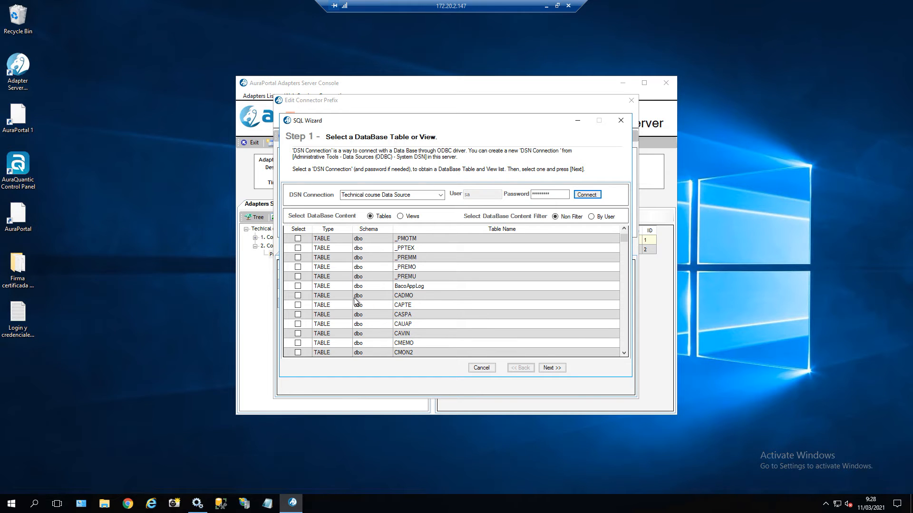
pyautogui.scroll(-1, 356, 307)
pyautogui.scroll(-5, 356, 306)
pyautogui.scroll(-10, 355, 307)
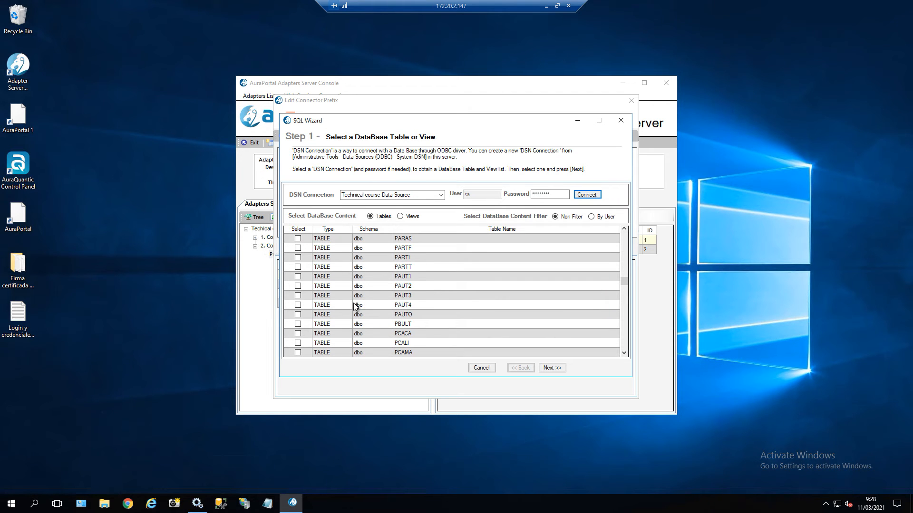
pyautogui.scroll(-2, 355, 306)
pyautogui.scroll(-3, 356, 279)
pyautogui.scroll(5, 356, 279)
pyautogui.click(297, 258)
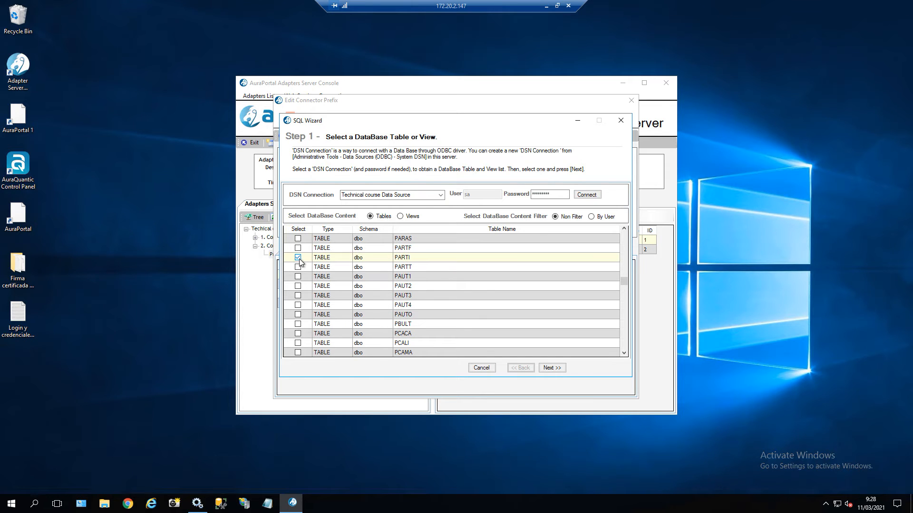
pyautogui.click(550, 369)
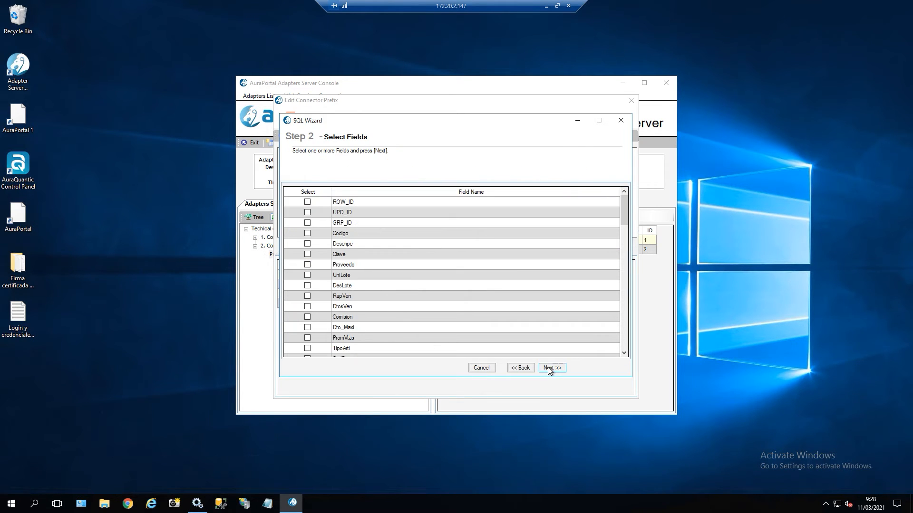
# Select the Pvp_02 field and finish the SQL Wizard with the Monoregister data structure
pyautogui.scroll(-5, 336, 256)
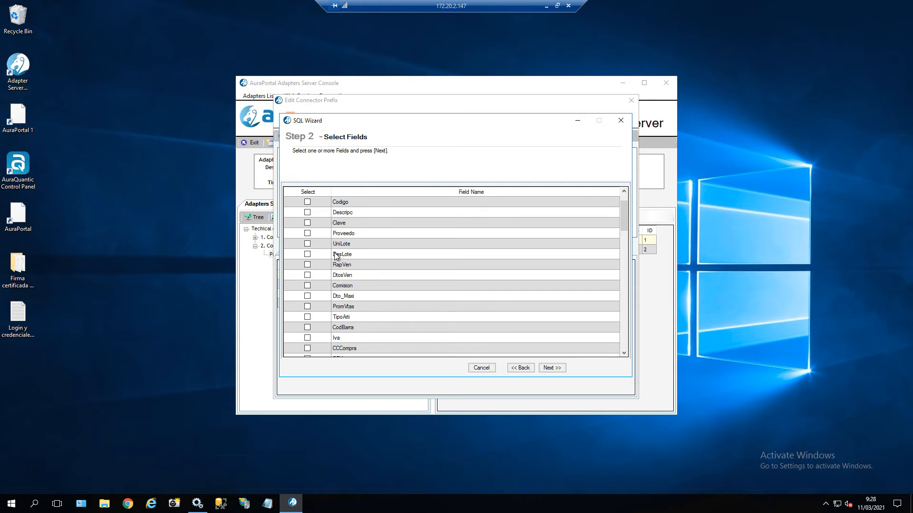
pyautogui.scroll(-3, 336, 256)
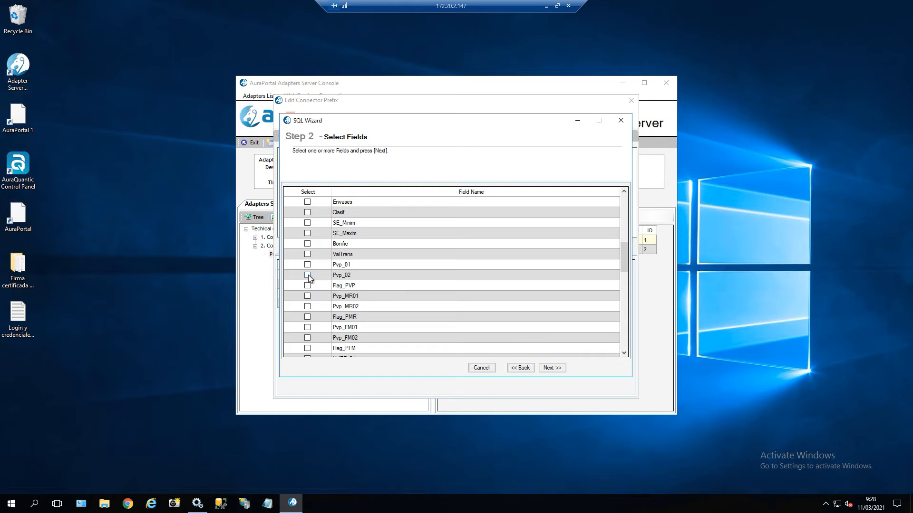
pyautogui.click(307, 276)
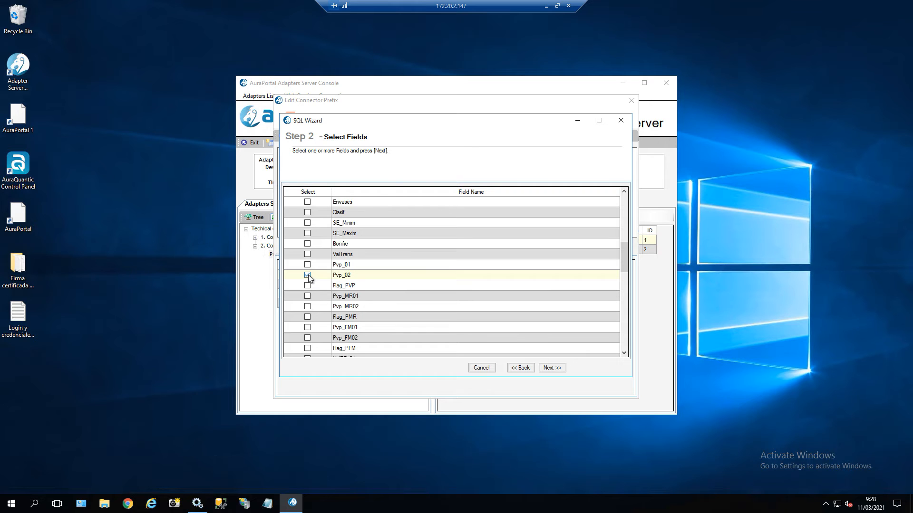
pyautogui.click(553, 369)
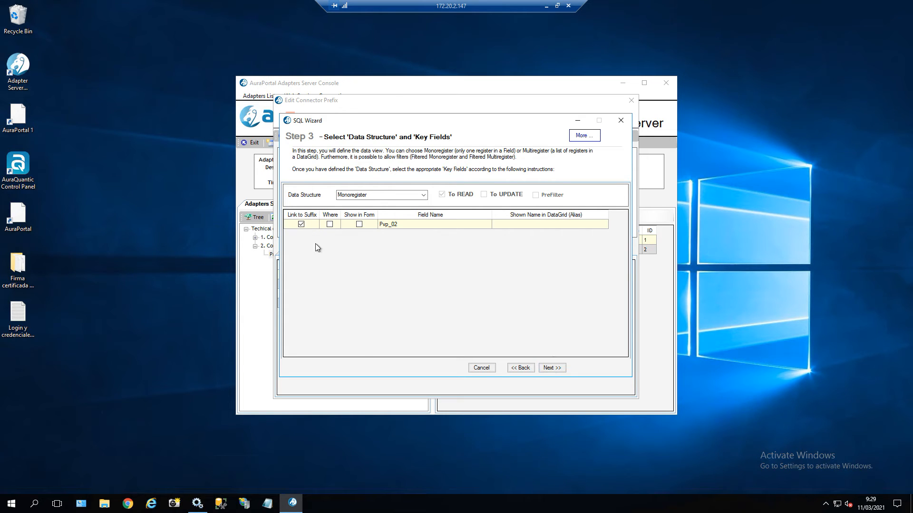
pyautogui.click(551, 369)
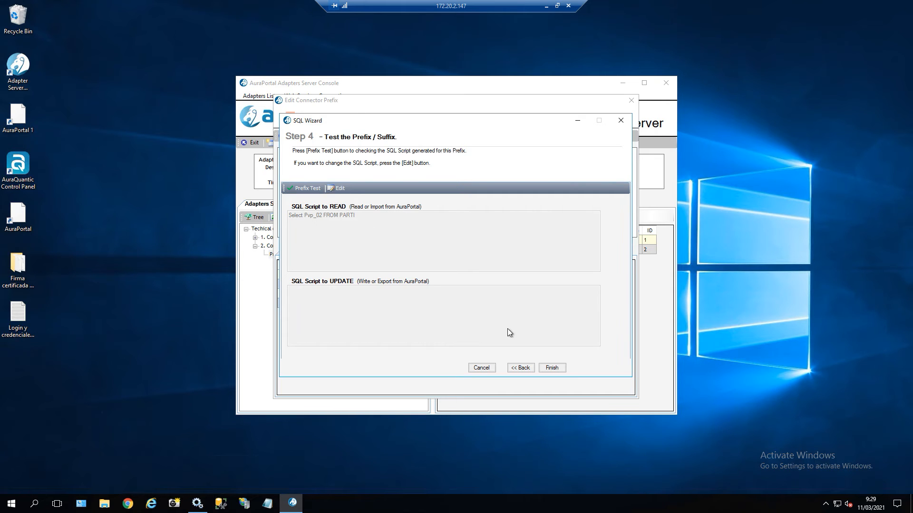
pyautogui.click(551, 368)
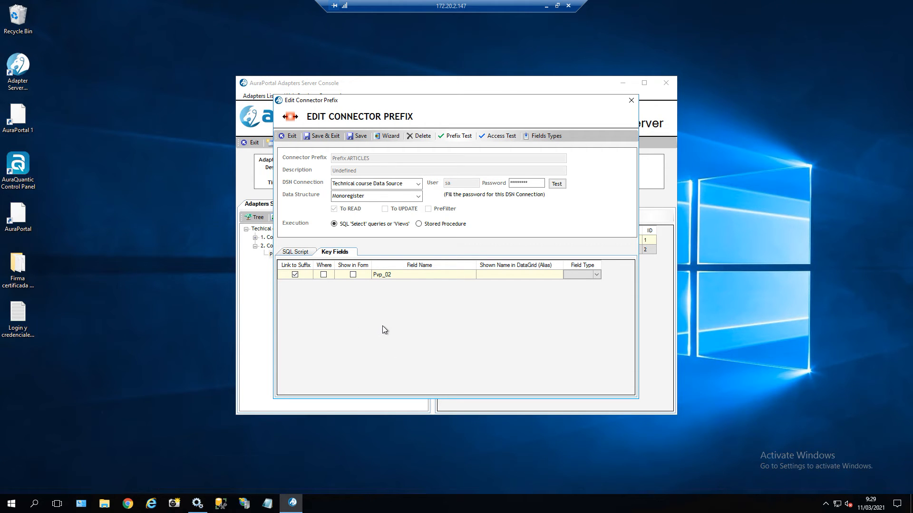
# Try to exit the connector prefix editor and view the prefix's SQL script
pyautogui.click(291, 137)
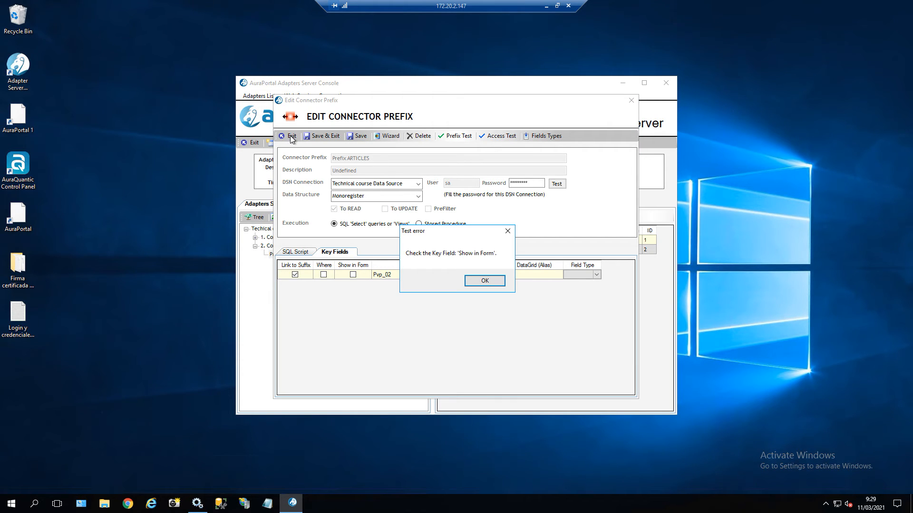
pyautogui.click(491, 282)
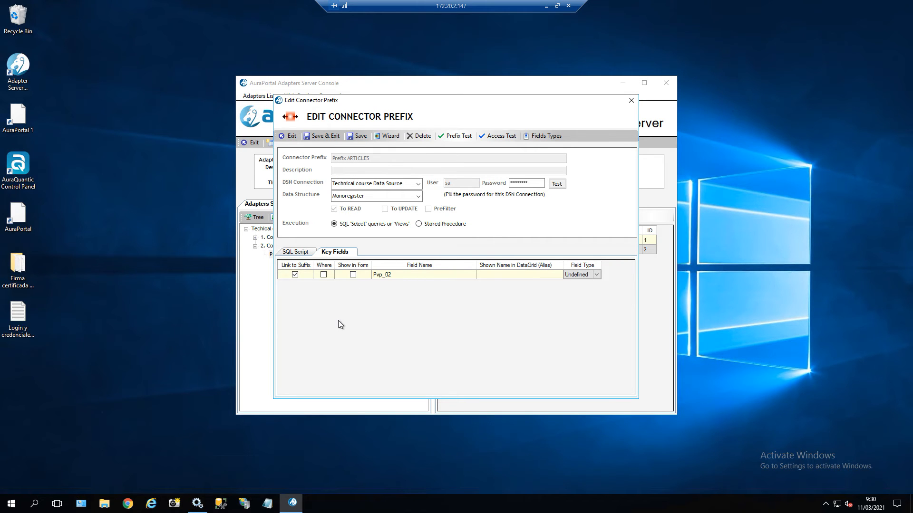
pyautogui.click(295, 252)
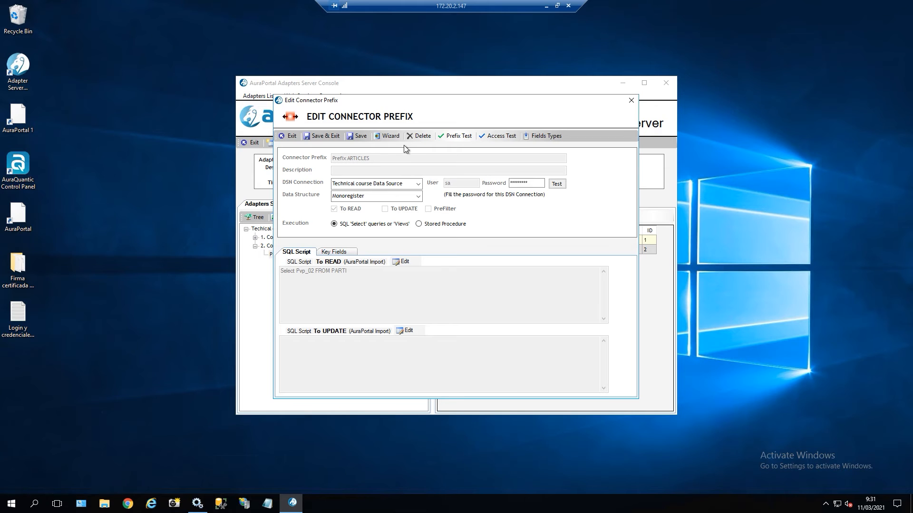
# Reconnect the SQL Wizard to the Technical course Data Source and select the PARTI table again
pyautogui.click(387, 135)
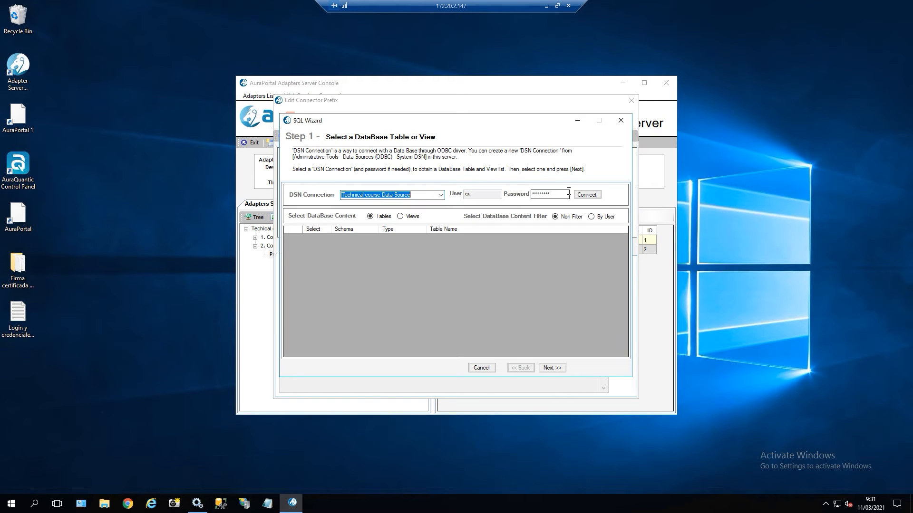
pyautogui.click(586, 194)
pyautogui.click(480, 281)
pyautogui.scroll(-8, 350, 297)
pyautogui.scroll(-3, 349, 290)
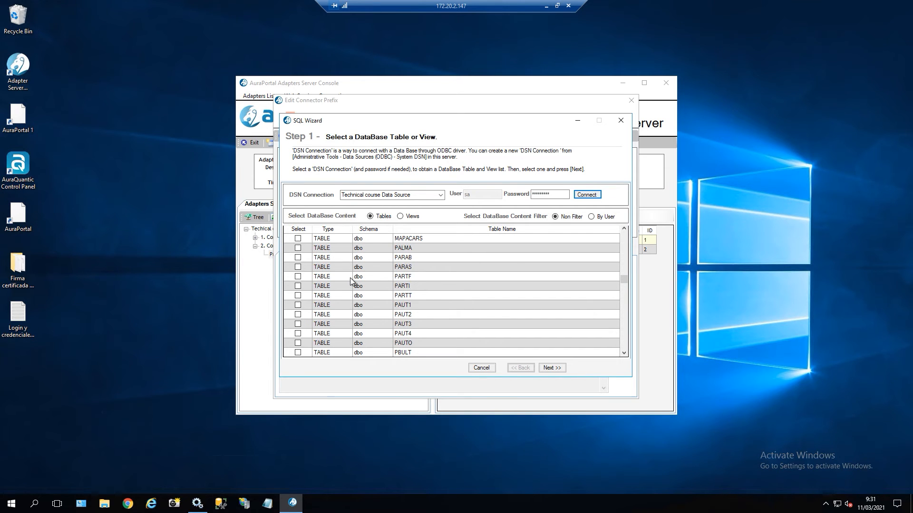
pyautogui.click(298, 286)
pyautogui.click(546, 367)
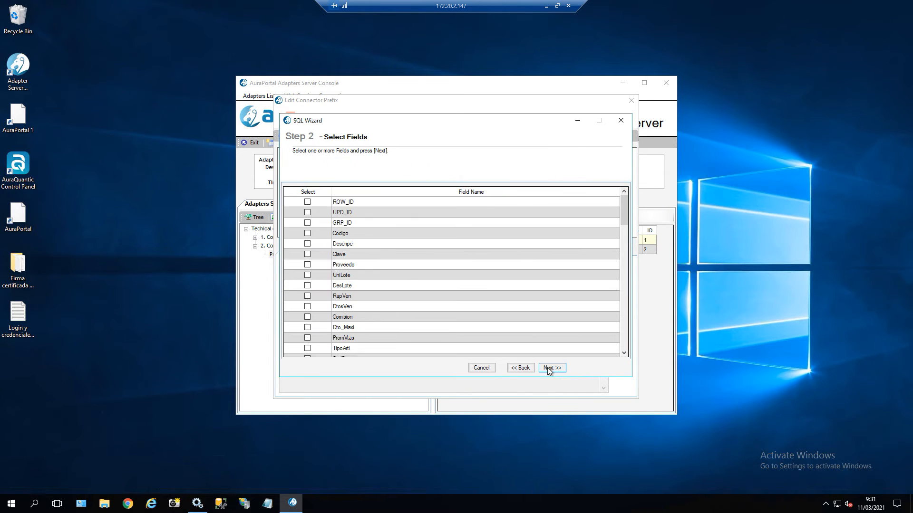
# Select the Codigo, Clave and Proveedo fields and continue to the data structure and key fields stage
pyautogui.click(307, 266)
pyautogui.click(307, 265)
pyautogui.click(307, 234)
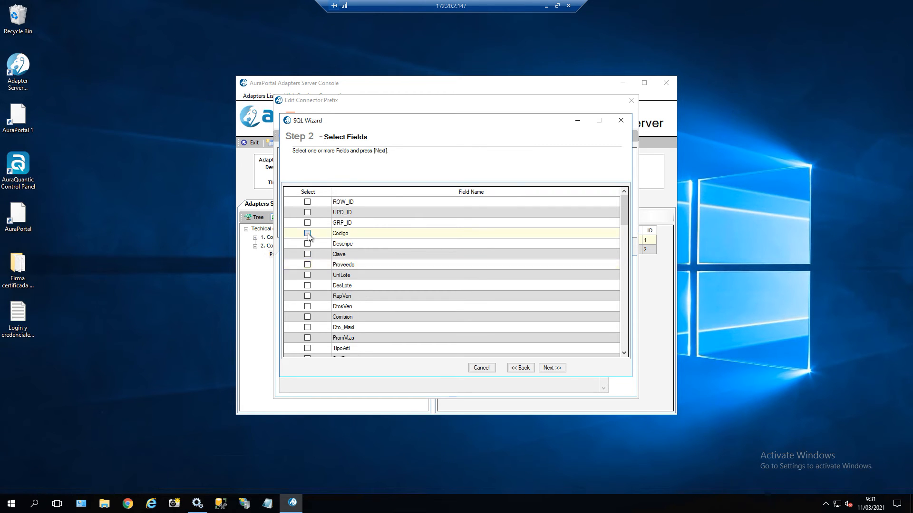
pyautogui.click(307, 264)
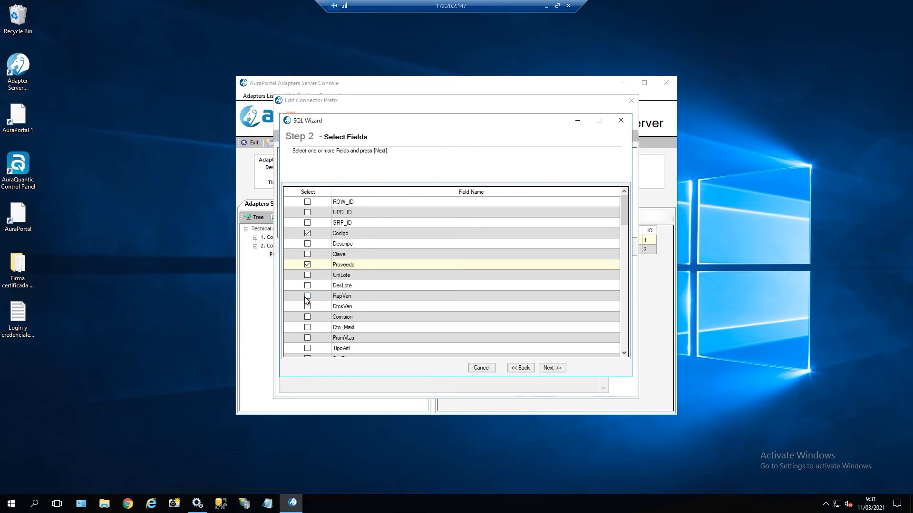
pyautogui.scroll(-1, 307, 300)
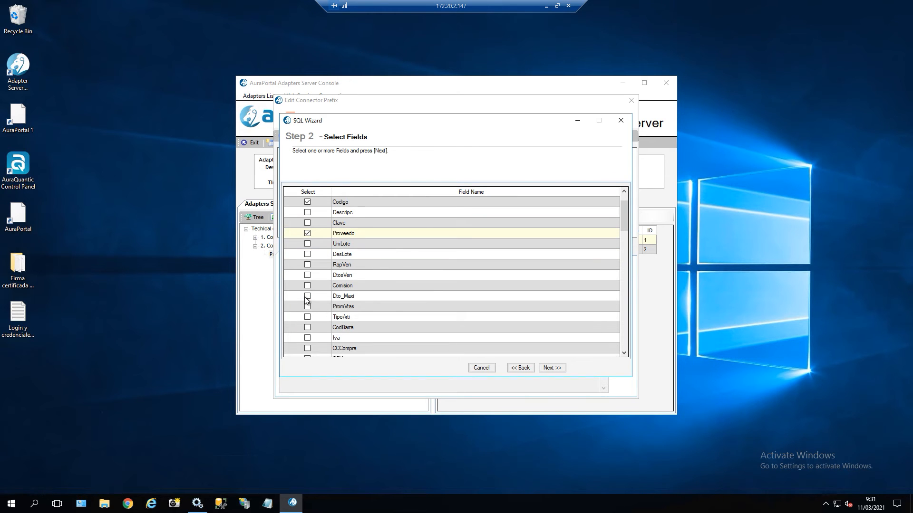
pyautogui.click(308, 222)
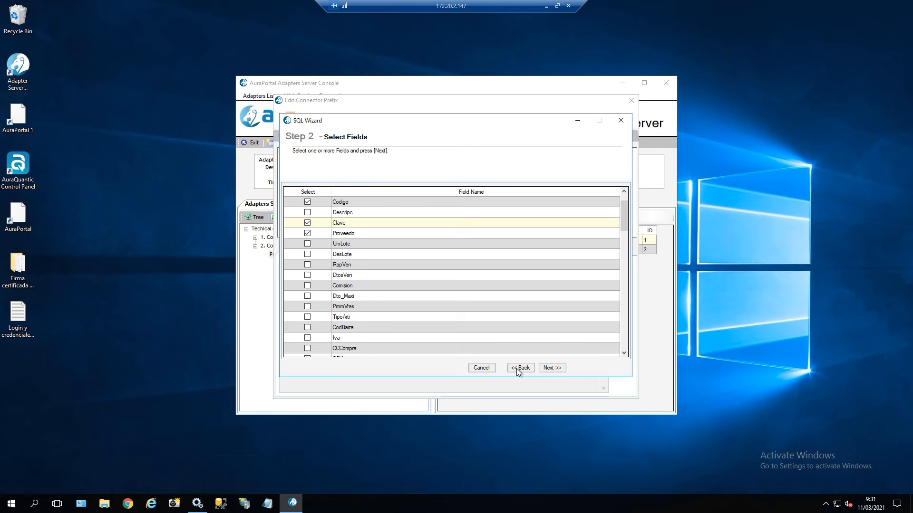
pyautogui.click(552, 369)
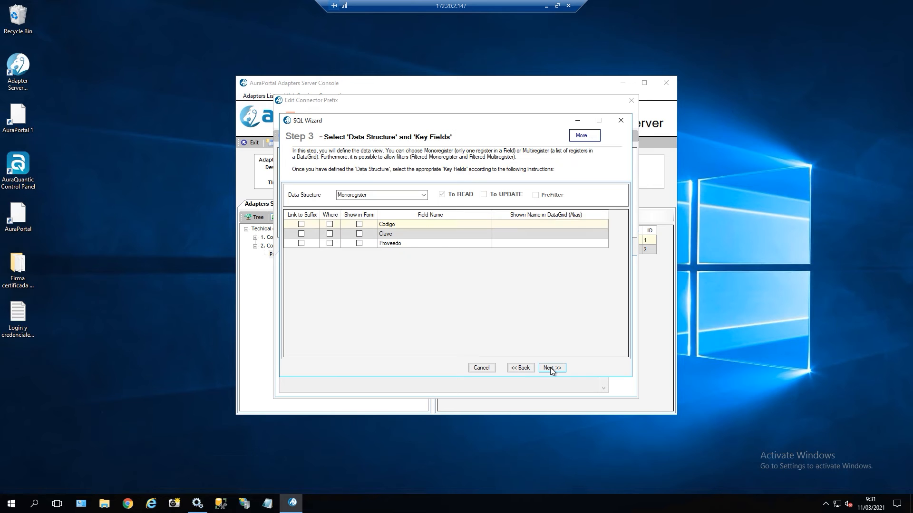
# Link Codigo, Clave and Proveedo to the suffix, show Proveedo in the form, and finish the SQL Wizard
pyautogui.click(301, 224)
pyautogui.click(301, 233)
pyautogui.click(300, 243)
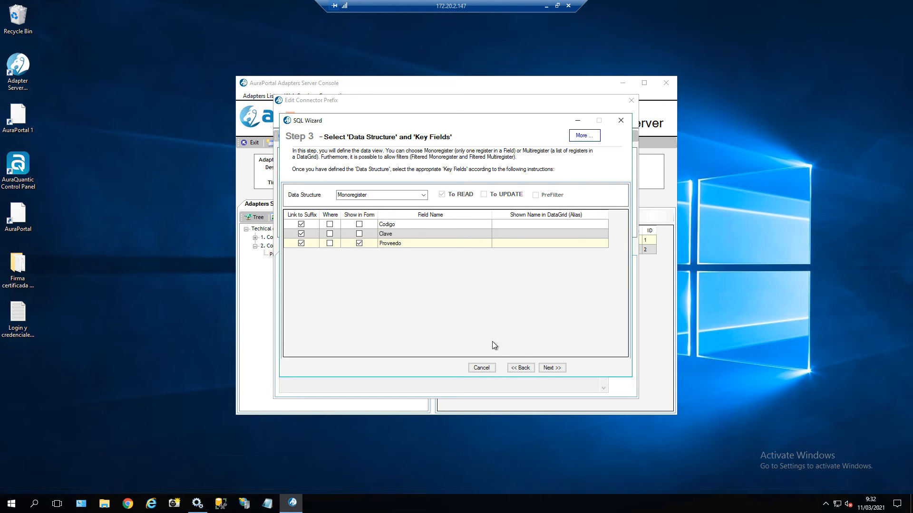
pyautogui.click(552, 368)
pyautogui.click(552, 369)
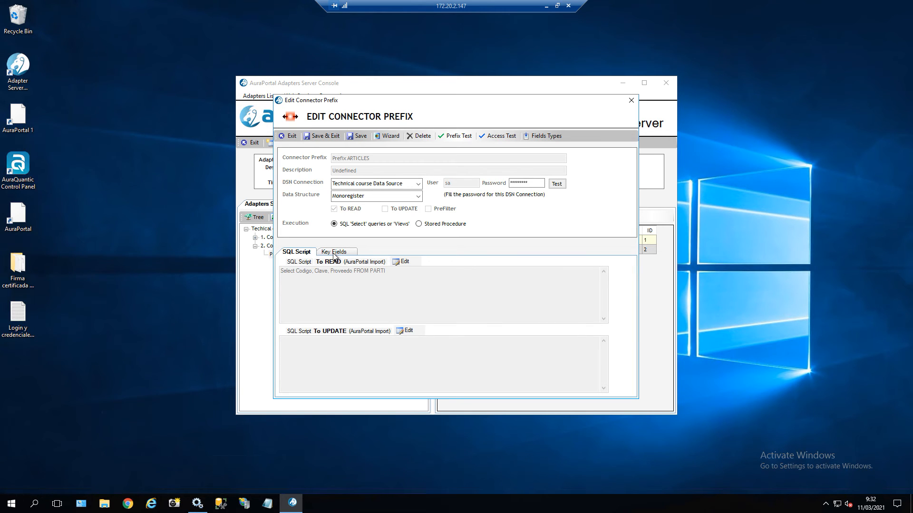
# Retrieve the field types of the prefix's key fields, then save and exit the prefix
pyautogui.click(334, 256)
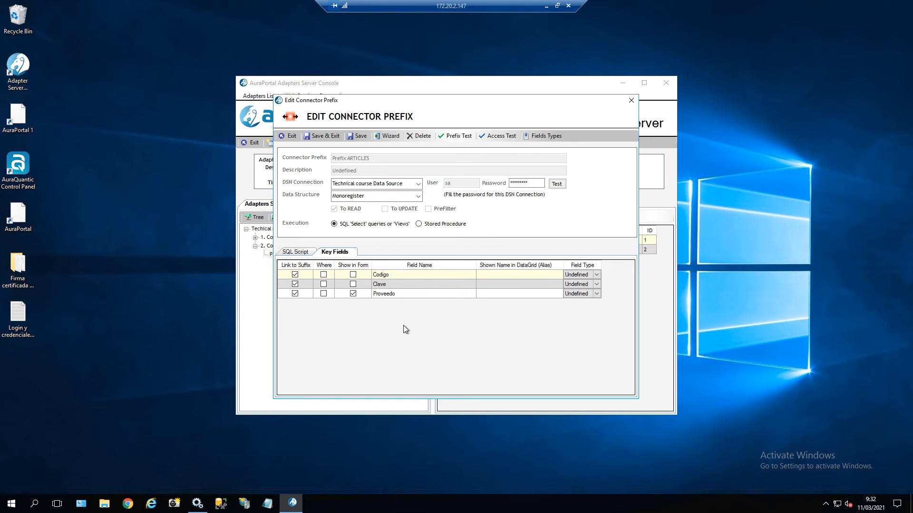
pyautogui.click(592, 277)
pyautogui.click(543, 136)
pyautogui.click(323, 135)
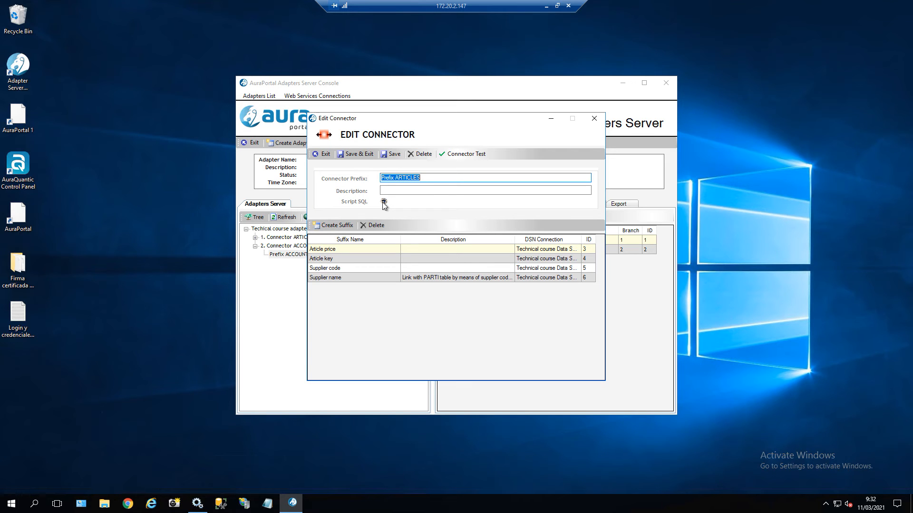
# Check which prefix fields the Article price suffix can be taken from, then save and exit the suffix
pyautogui.doubleClick(322, 249)
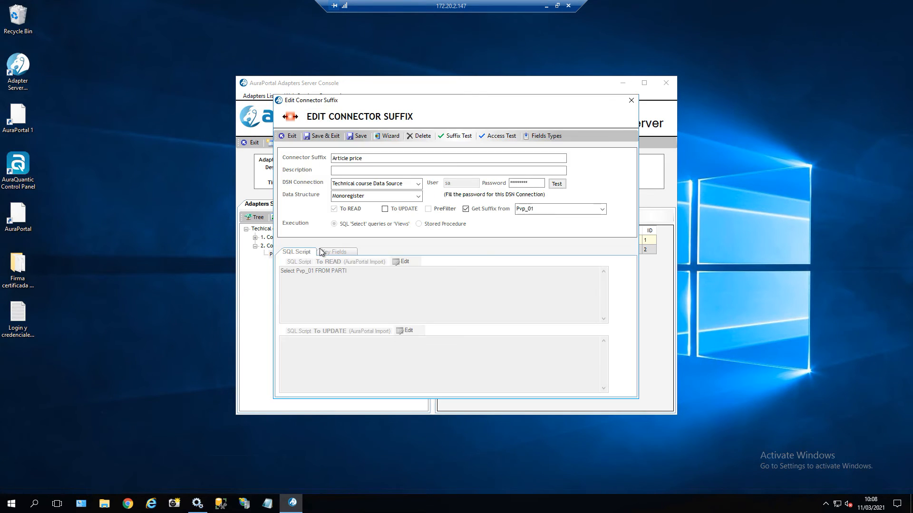
pyautogui.click(602, 209)
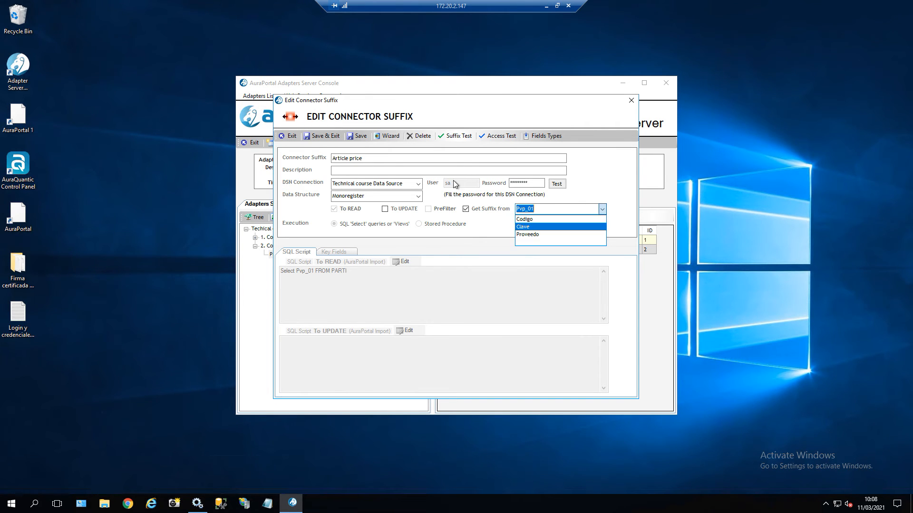
pyautogui.click(315, 136)
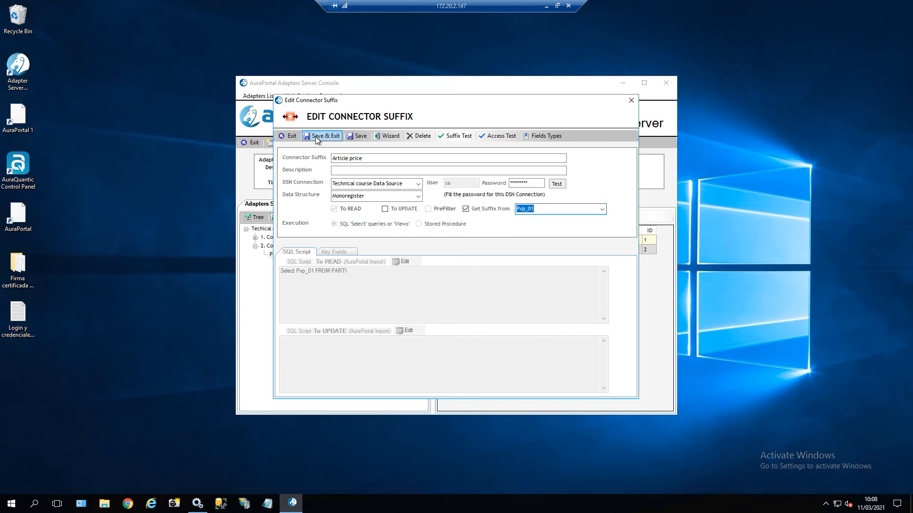
pyautogui.click(328, 135)
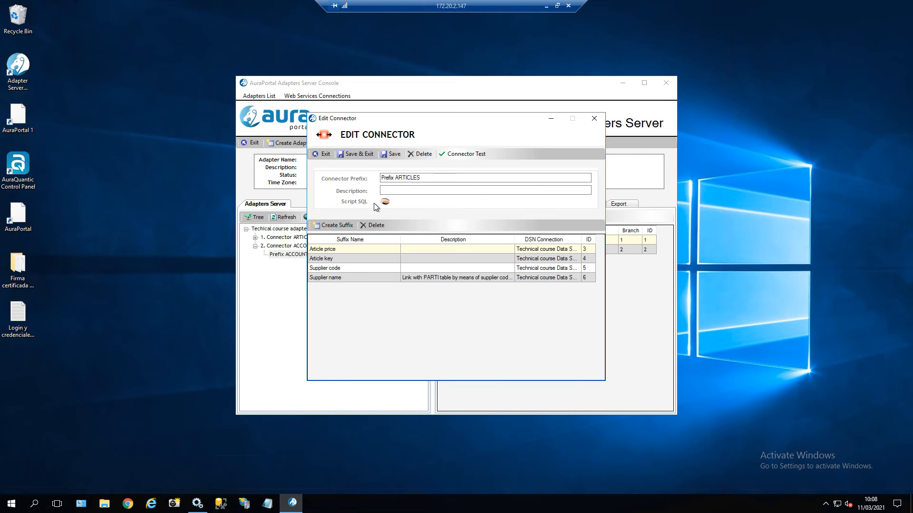
# Add the Pvp_01 field after Proveedo in the Prefix ARTICLES read SQL script
pyautogui.click(383, 202)
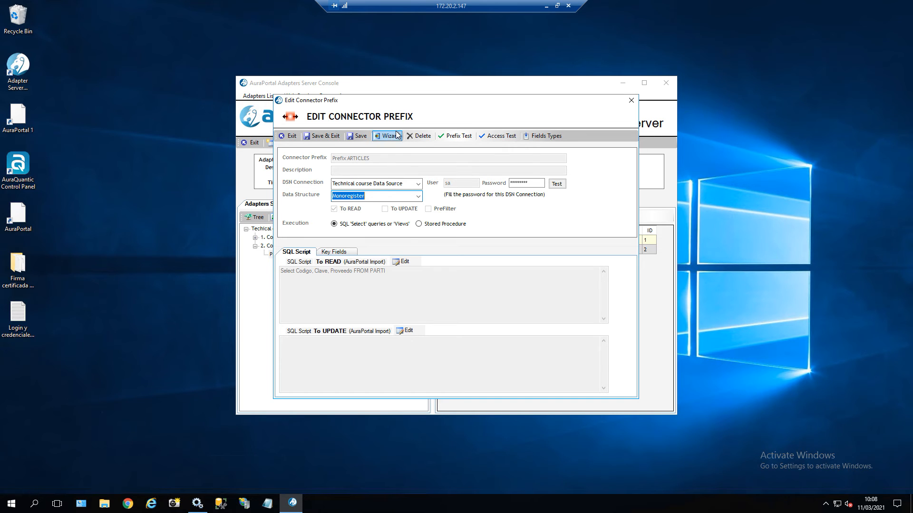
pyautogui.click(401, 262)
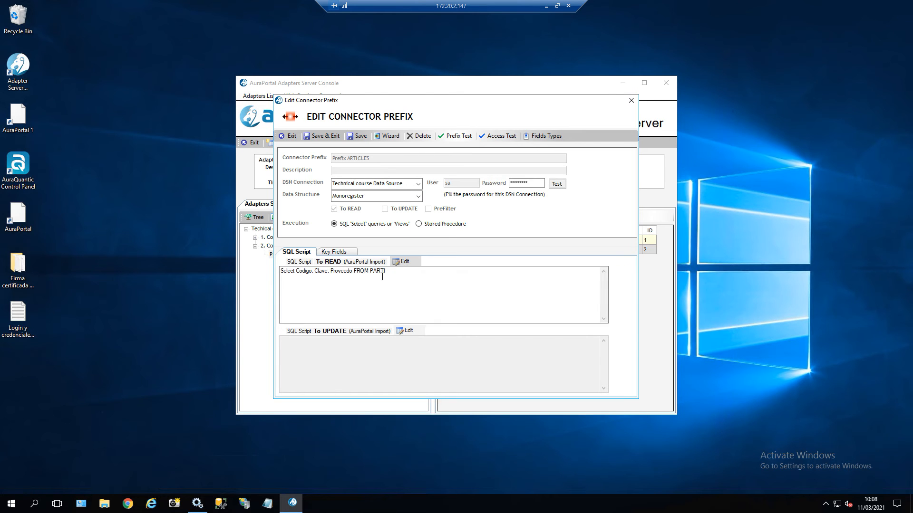
pyautogui.click(352, 272)
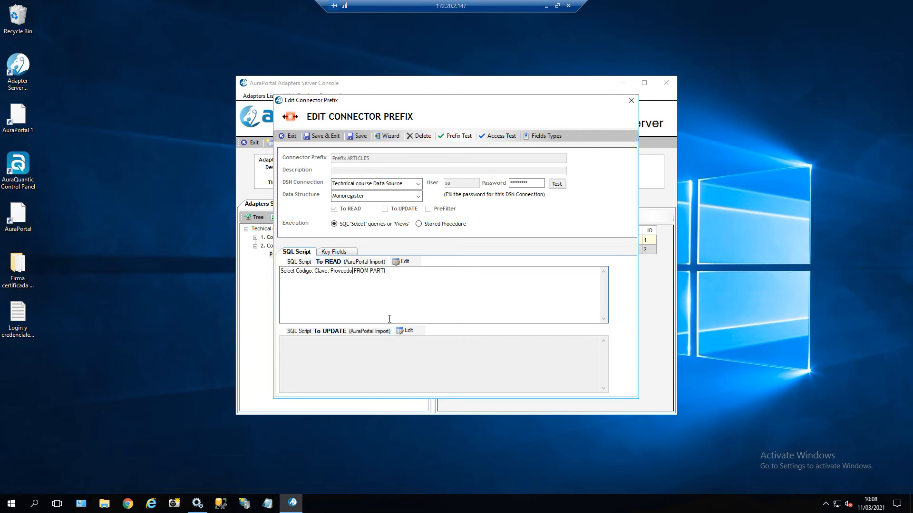
pyautogui.write(', Pvp_01')
# Link the Pvp_01 key field to the suffix, retrieve the field types, and save and exit the prefix
pyautogui.click(333, 253)
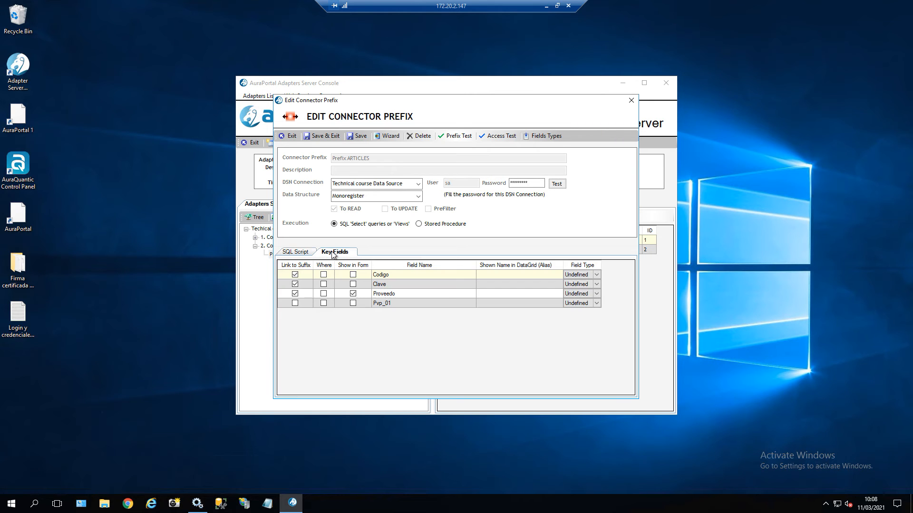
pyautogui.click(295, 303)
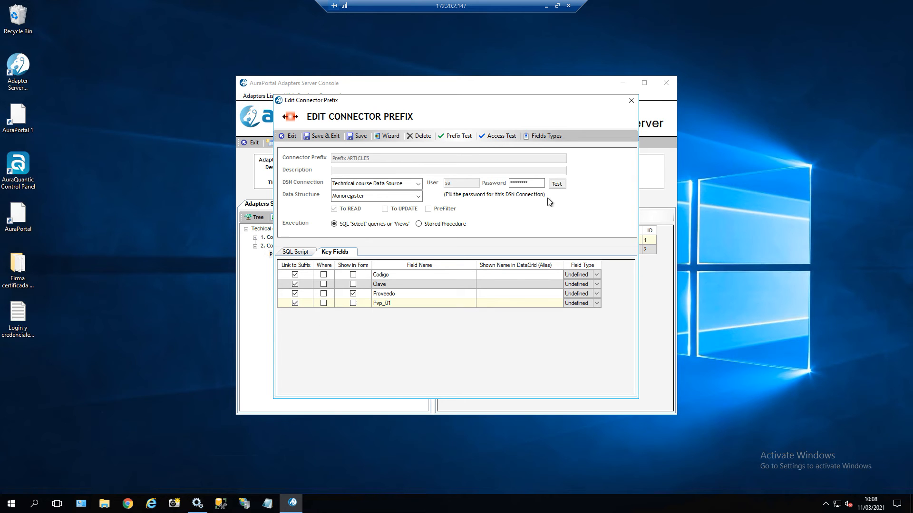
pyautogui.click(546, 136)
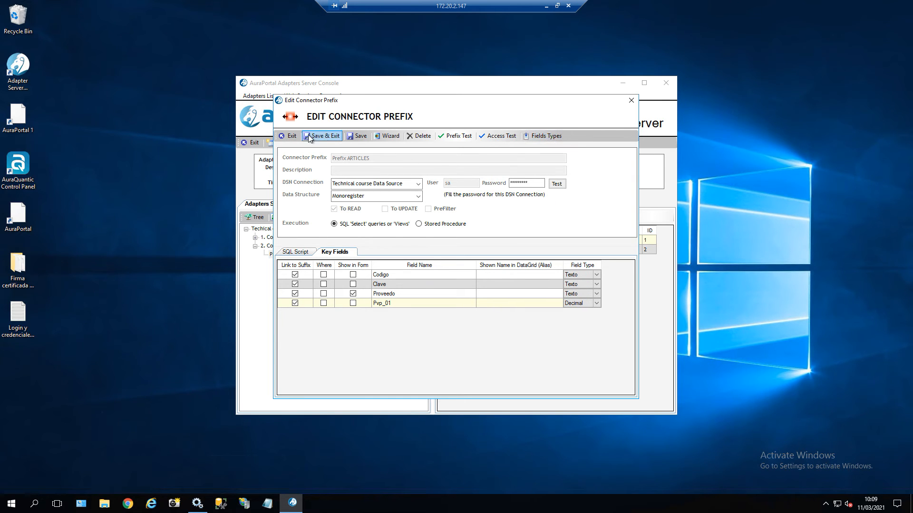
pyautogui.click(320, 136)
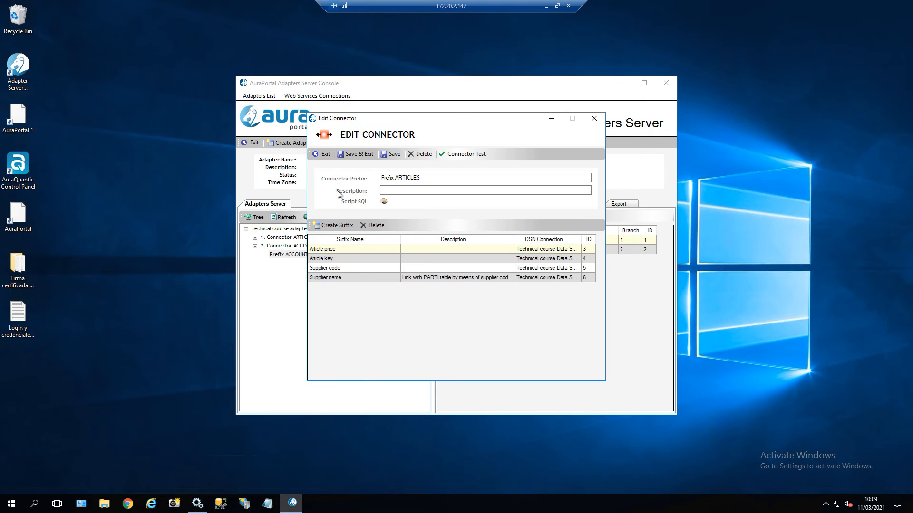
# Set the Article price suffix to be taken from the prefix's Pvp_01 field, and save and exit it
pyautogui.click(323, 250)
pyautogui.doubleClick(324, 251)
pyautogui.click(605, 208)
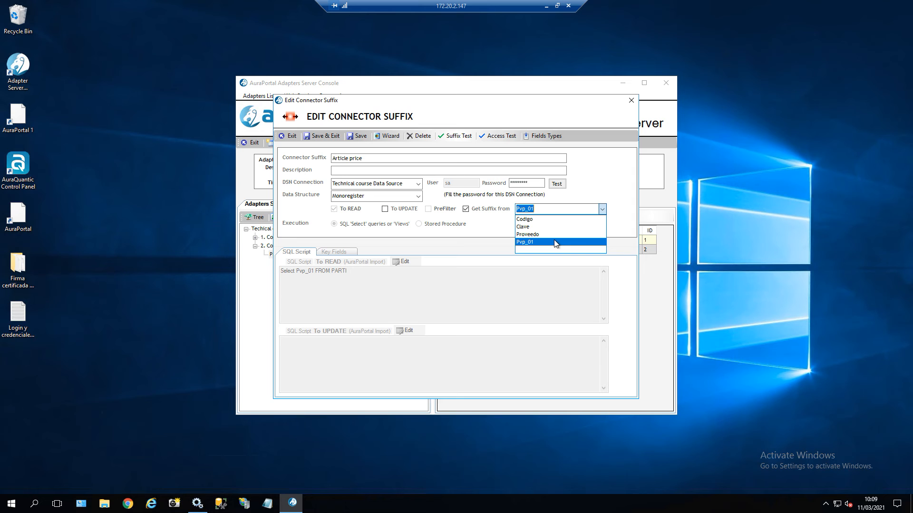
pyautogui.click(555, 242)
pyautogui.click(326, 136)
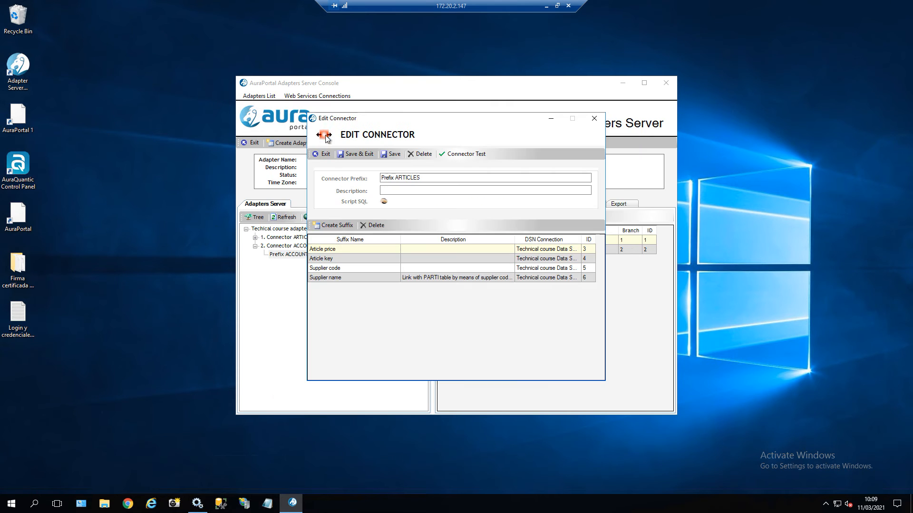
# Take the Article key suffix from the Clave field and save it, and review and save the Supplier code suffix
pyautogui.doubleClick(324, 259)
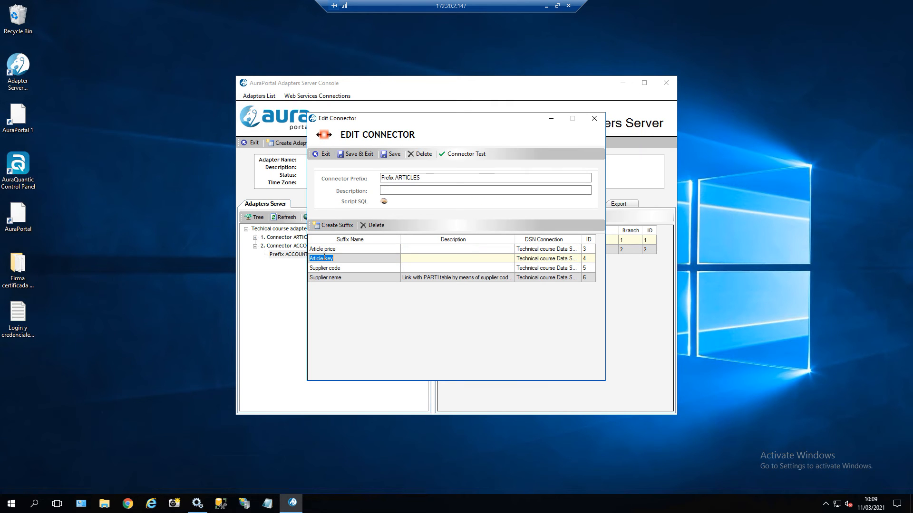
pyautogui.doubleClick(324, 258)
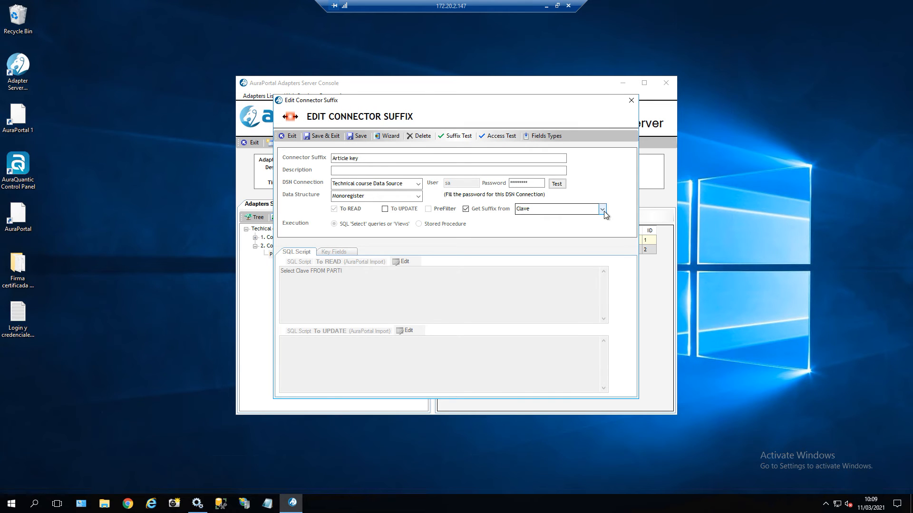
pyautogui.click(601, 209)
pyautogui.click(578, 232)
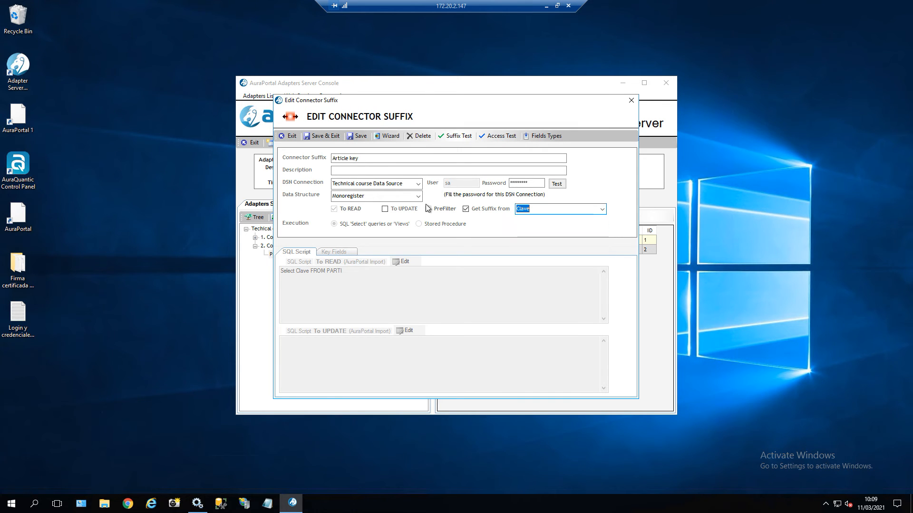
pyautogui.click(328, 135)
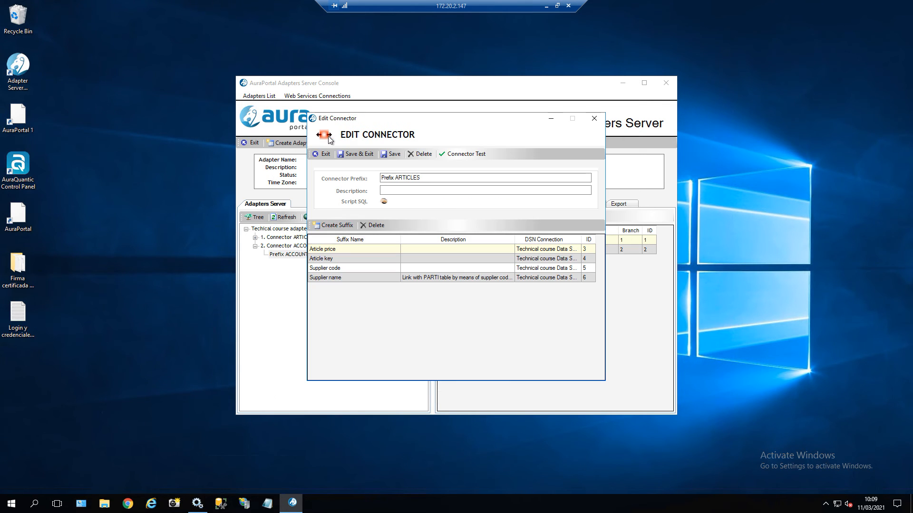
pyautogui.doubleClick(330, 268)
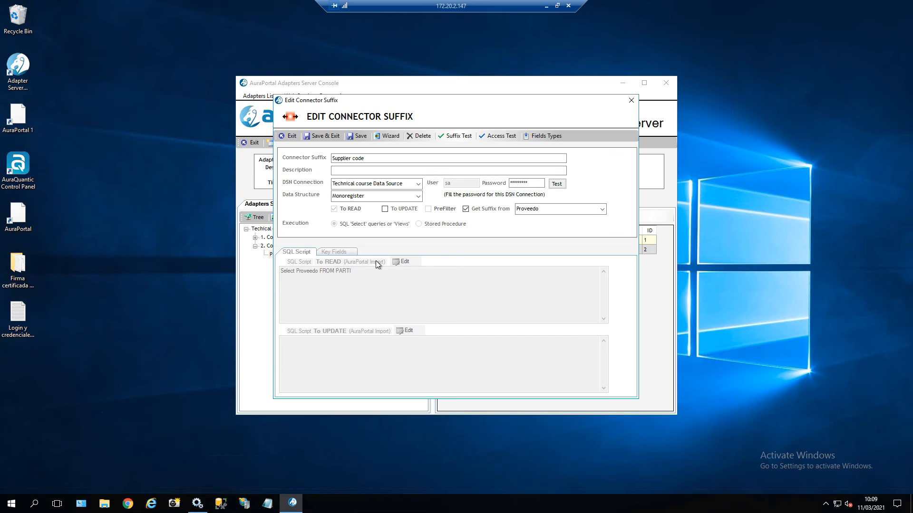
pyautogui.click(320, 135)
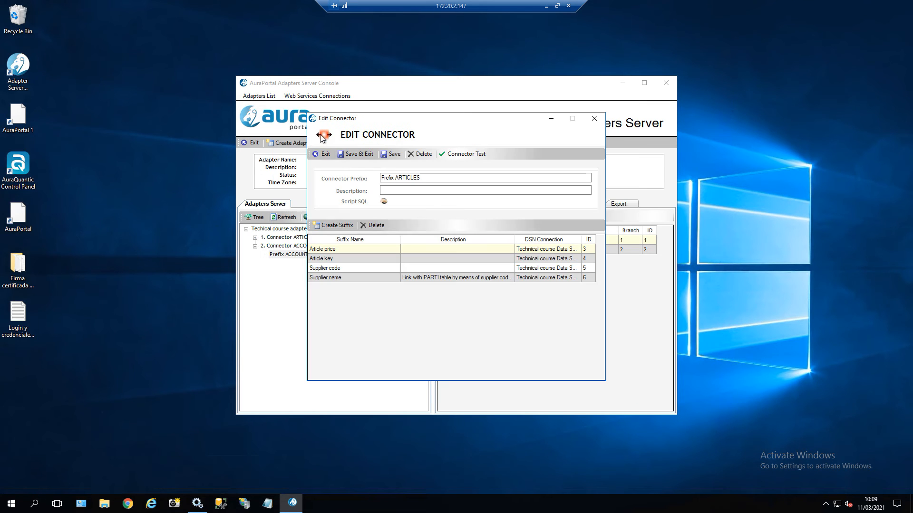
# Link the Codigo key field of the Supplier name suffix to the prefix's Proveedo field
pyautogui.doubleClick(335, 277)
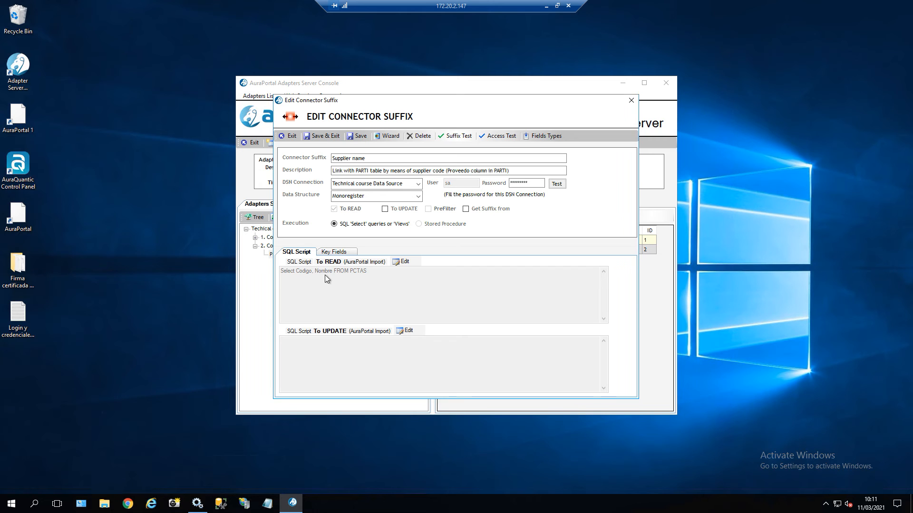
pyautogui.click(337, 253)
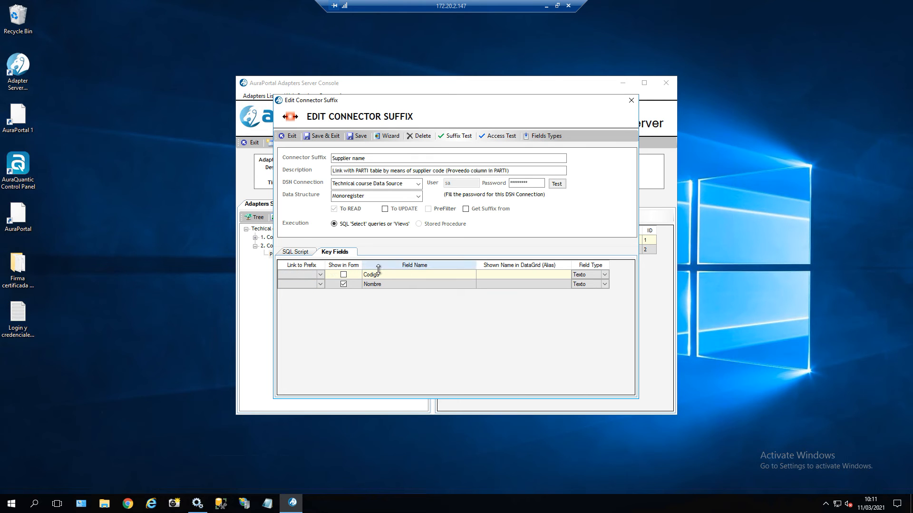
pyautogui.click(309, 276)
pyautogui.click(320, 275)
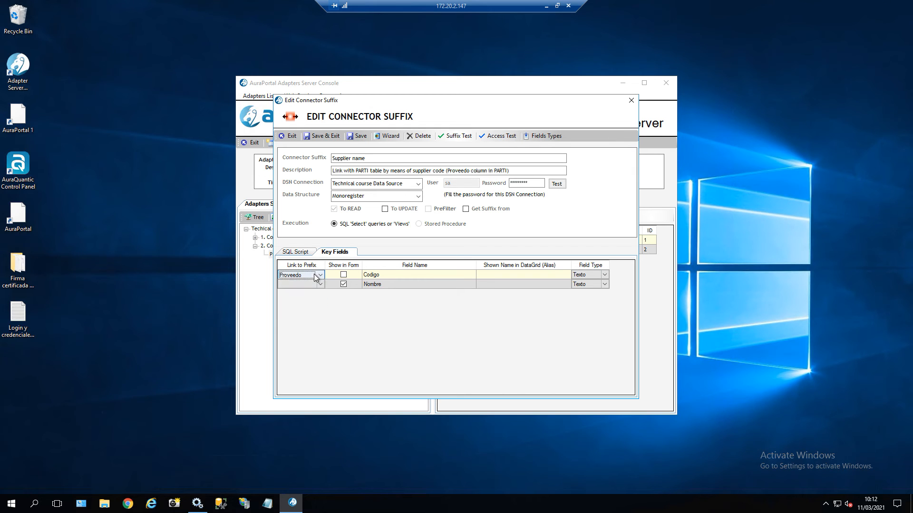
pyautogui.click(320, 284)
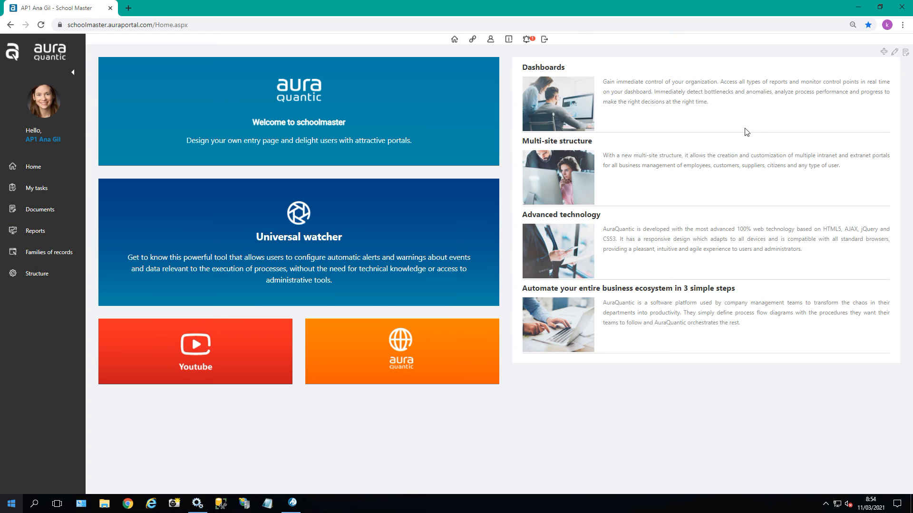
# In the AuraQuantic web portal, open the start form of the 5.08 Adapters server process from My tasks
pyautogui.click(44, 189)
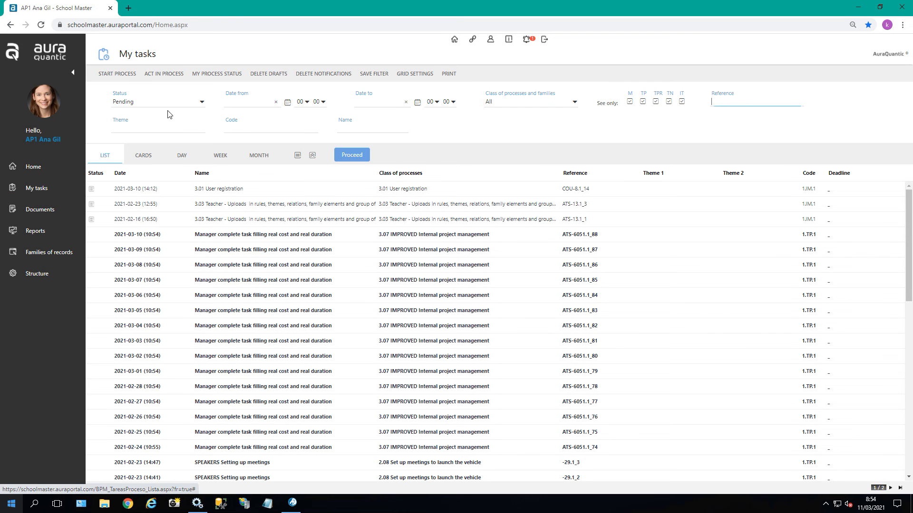
pyautogui.click(117, 74)
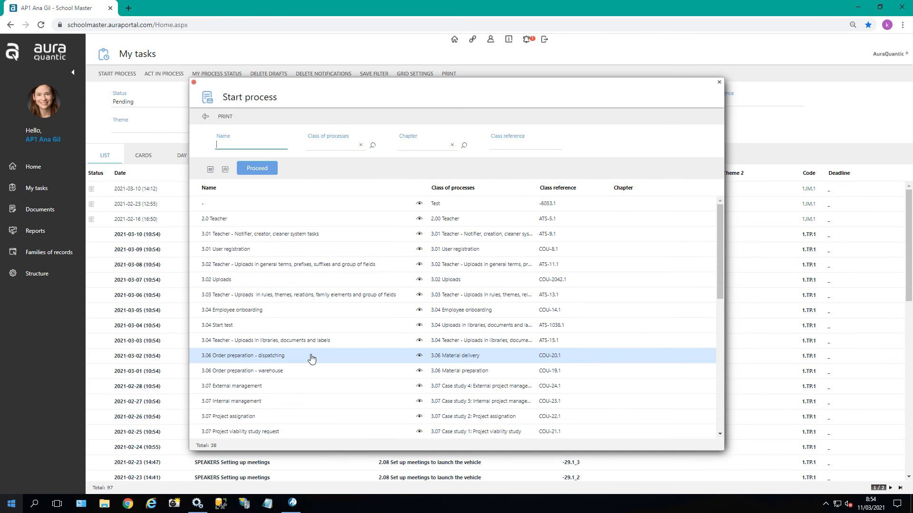
pyautogui.scroll(-3, 311, 359)
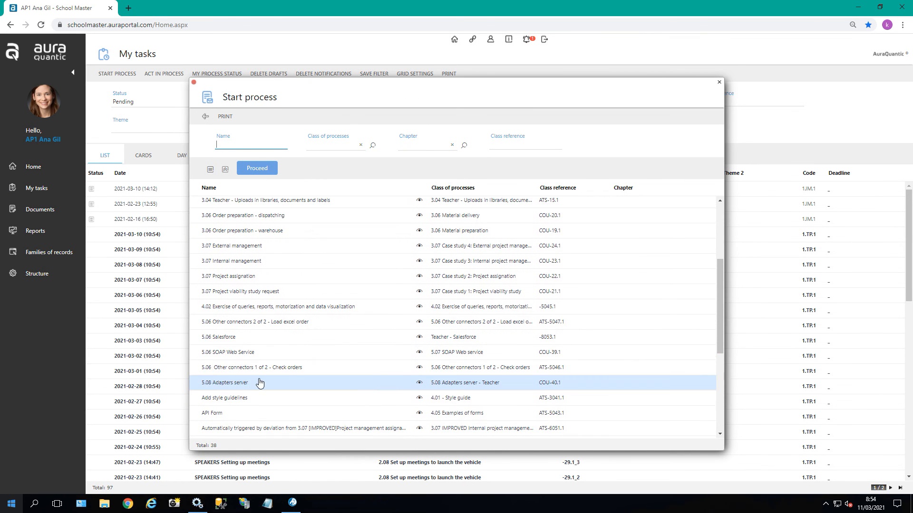
pyautogui.doubleClick(237, 383)
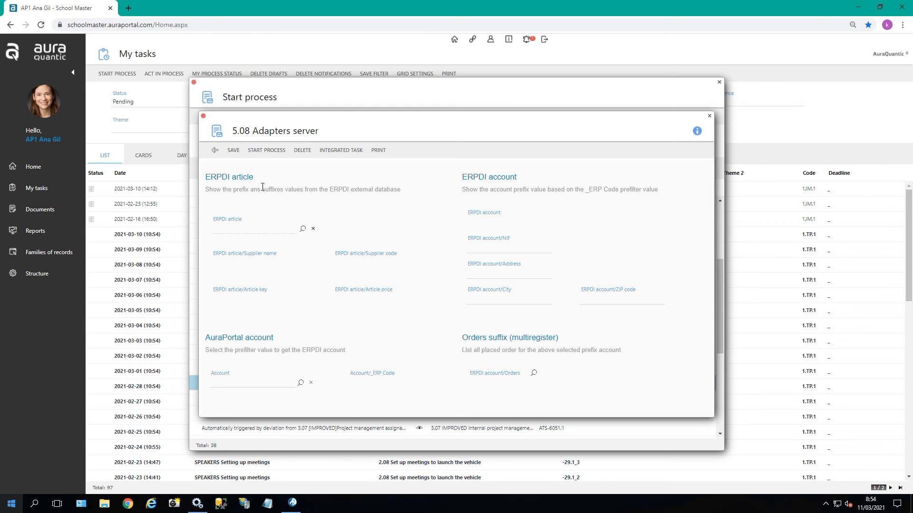
# Browse the ERPDI article list and select the TECNOCAR Carretillas article with the key Pepe2
pyautogui.click(302, 230)
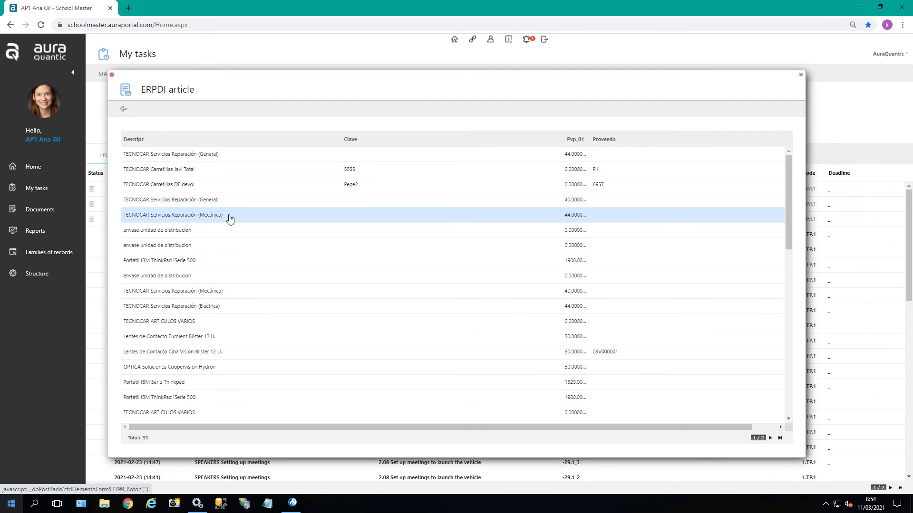
pyautogui.scroll(-8, 228, 250)
pyautogui.scroll(8, 244, 366)
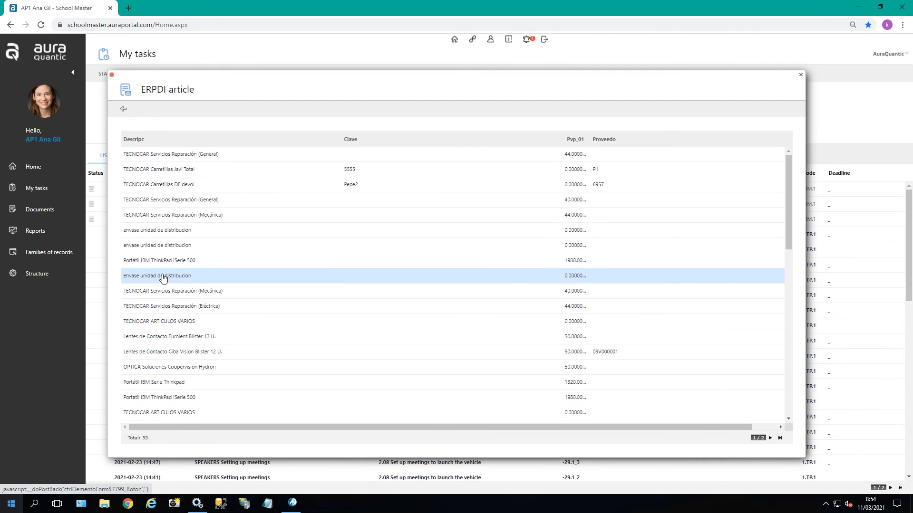
pyautogui.click(175, 185)
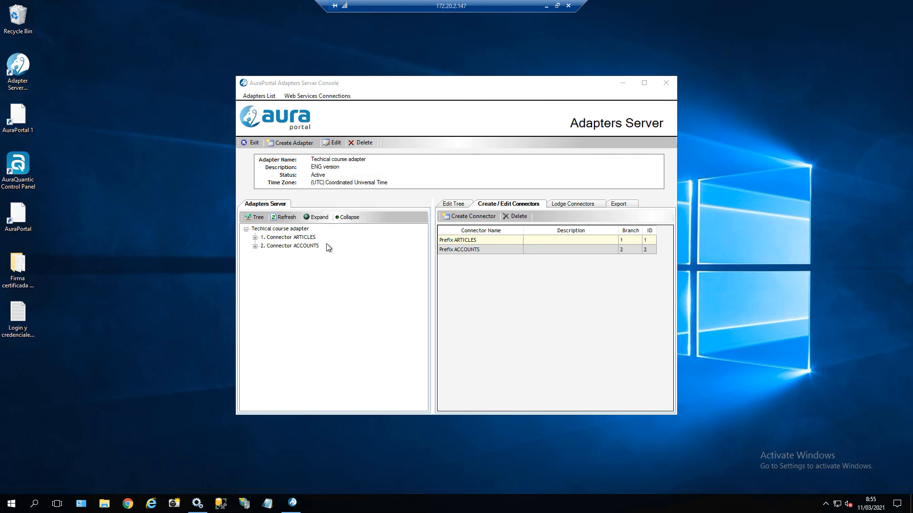
# In the Adapters Server Console, open the Supplier name suffix of Prefix ARTICLES and examine its key field link to the prefix
pyautogui.doubleClick(464, 241)
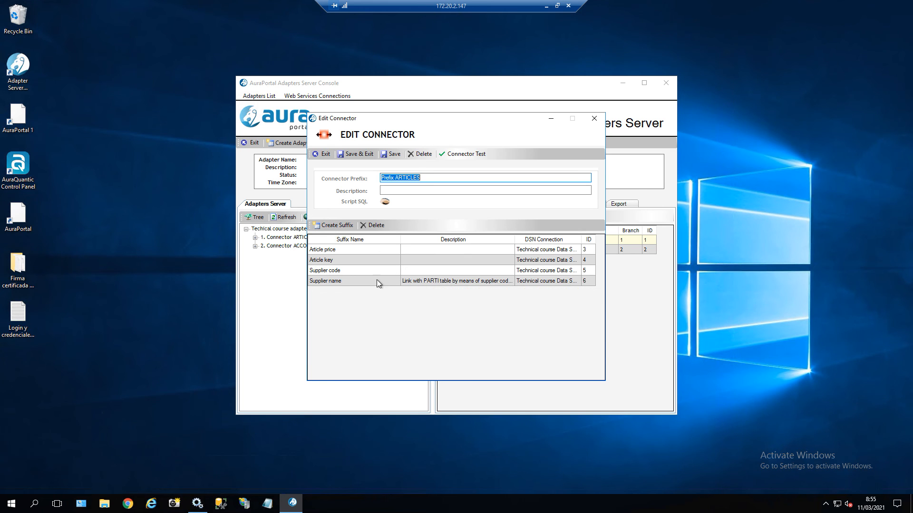
pyautogui.click(333, 281)
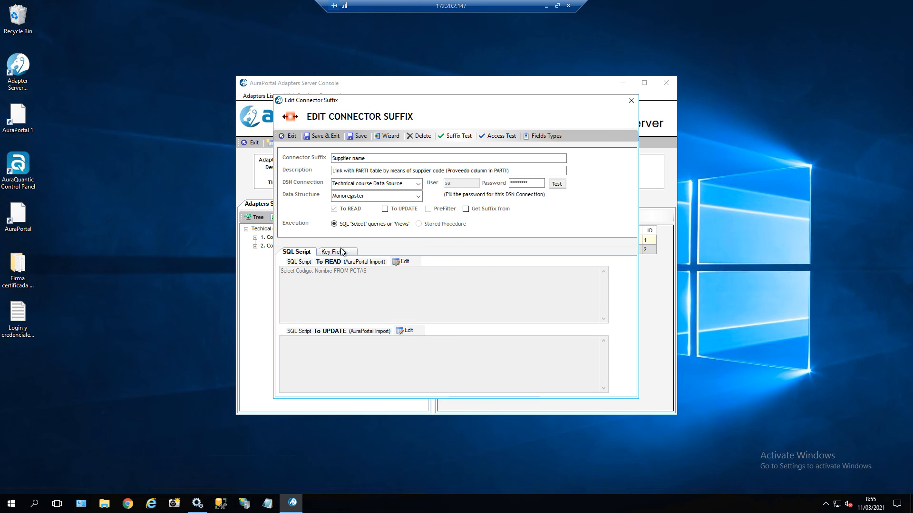
pyautogui.click(339, 253)
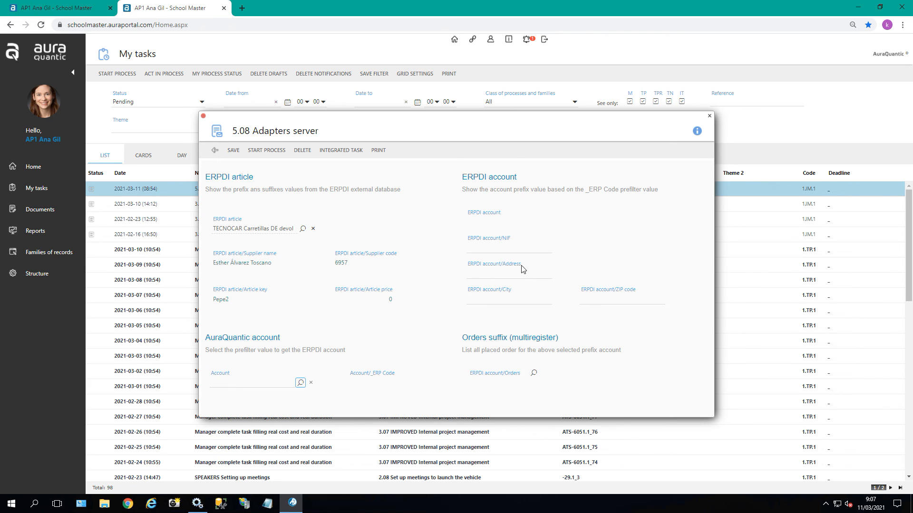
# In the AuraQuantic web portal, choose AuraQuantic as the account in the 5.08 Adapters server start form
pyautogui.click(301, 383)
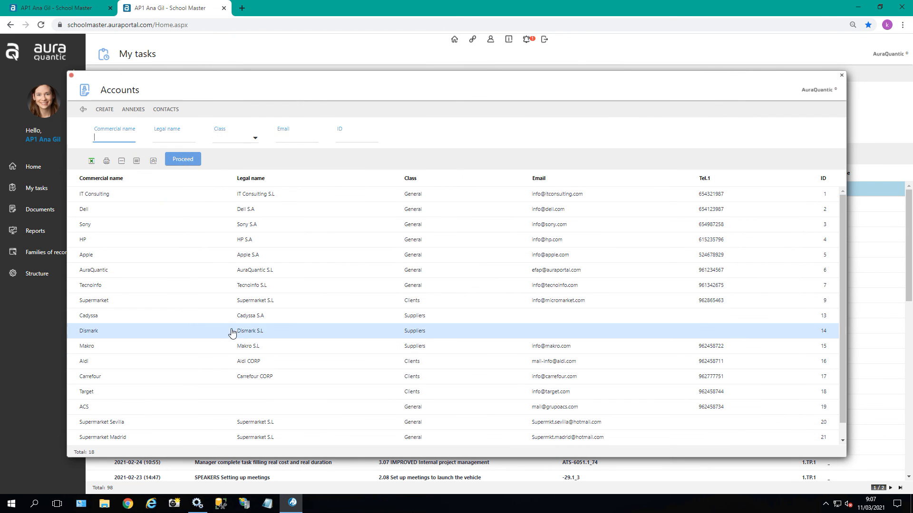
pyautogui.click(124, 271)
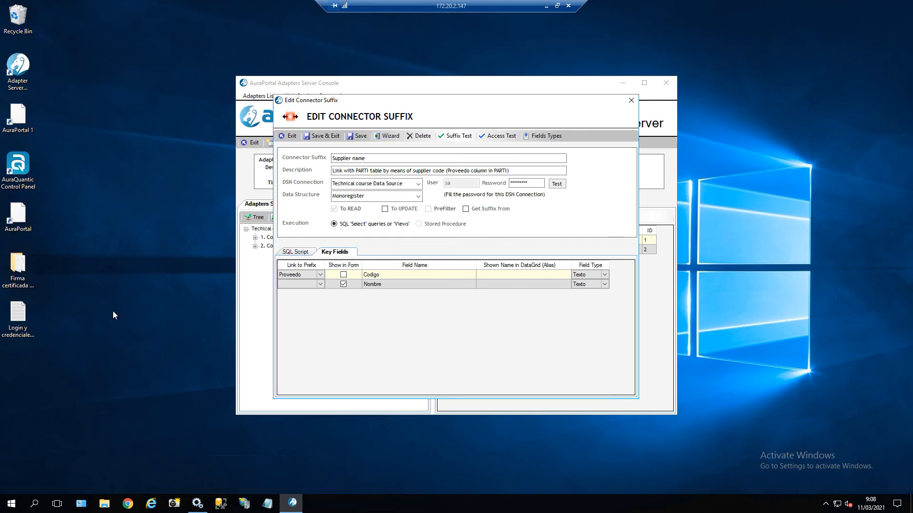
# Back in the Adapters Server Console, leave the Supplier name suffix and Prefix ARTICLES, and open Prefix ACCOUNTS under Connector ACCOUNTS
pyautogui.click(291, 137)
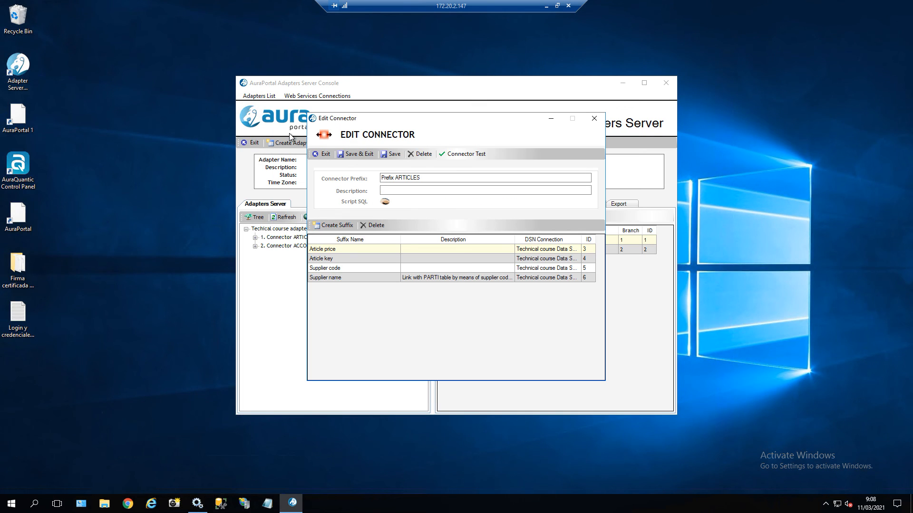
pyautogui.click(320, 149)
pyautogui.click(285, 246)
pyautogui.click(256, 246)
pyautogui.doubleClick(288, 254)
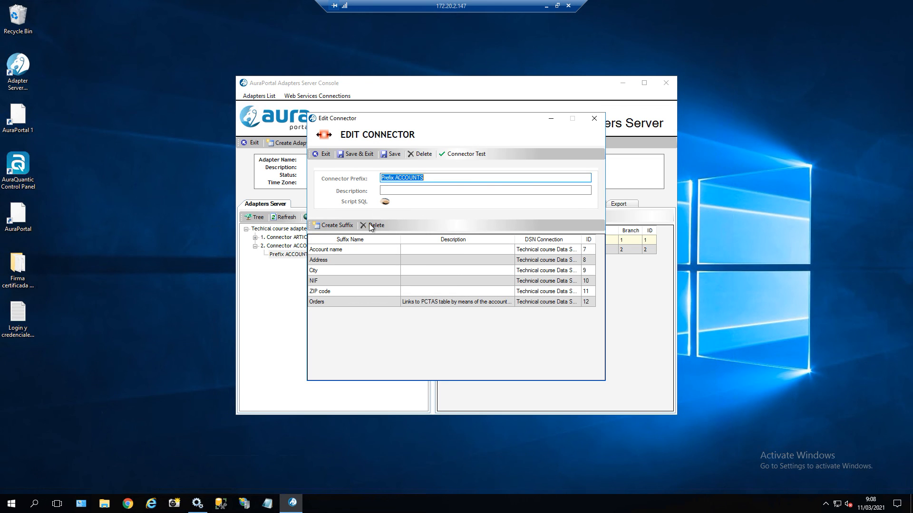
# Open the SQL script settings of Prefix ACCOUNTS and widen the PreFilter column of its key fields to read the Codigo prefilter
pyautogui.click(385, 202)
pyautogui.click(340, 254)
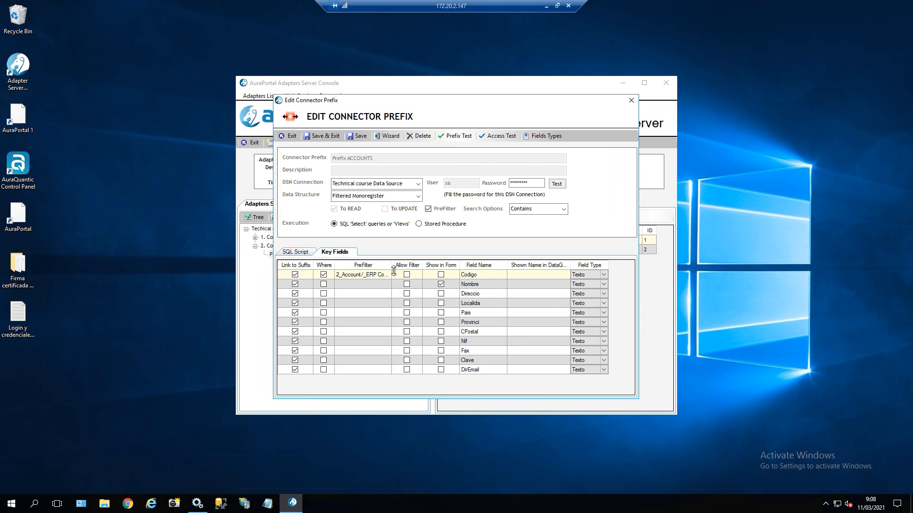
pyautogui.moveTo(392, 265); pyautogui.dragTo(406, 265)
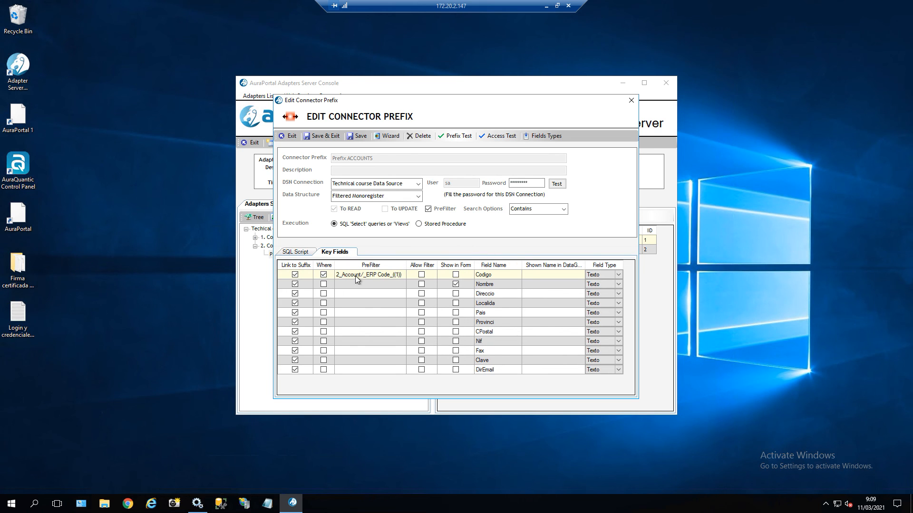